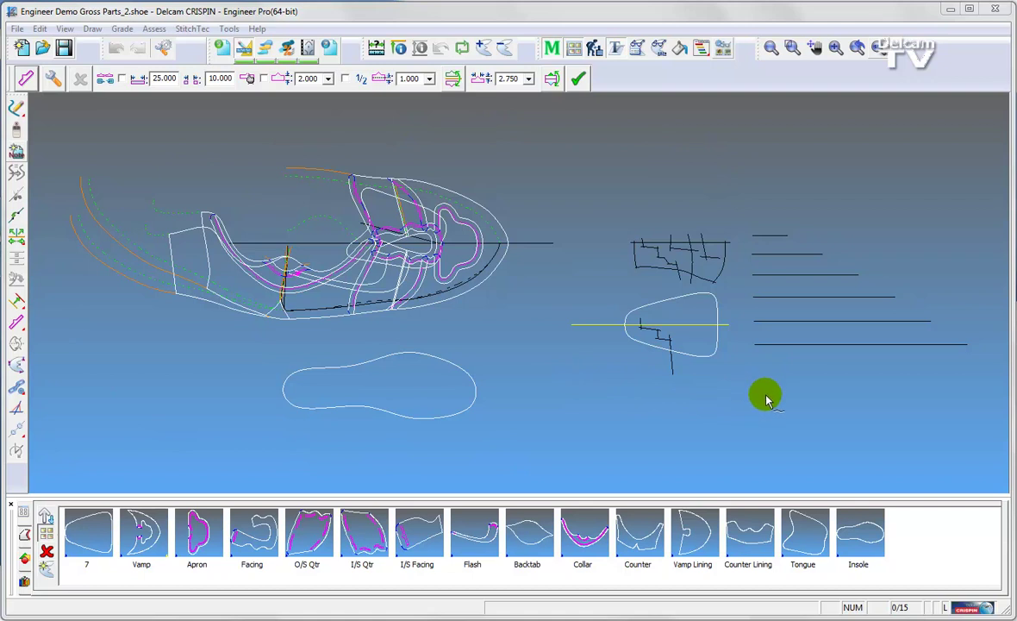
Create a row of marker slots along the shortest of the six horizontal lines.
left_click(792, 48)
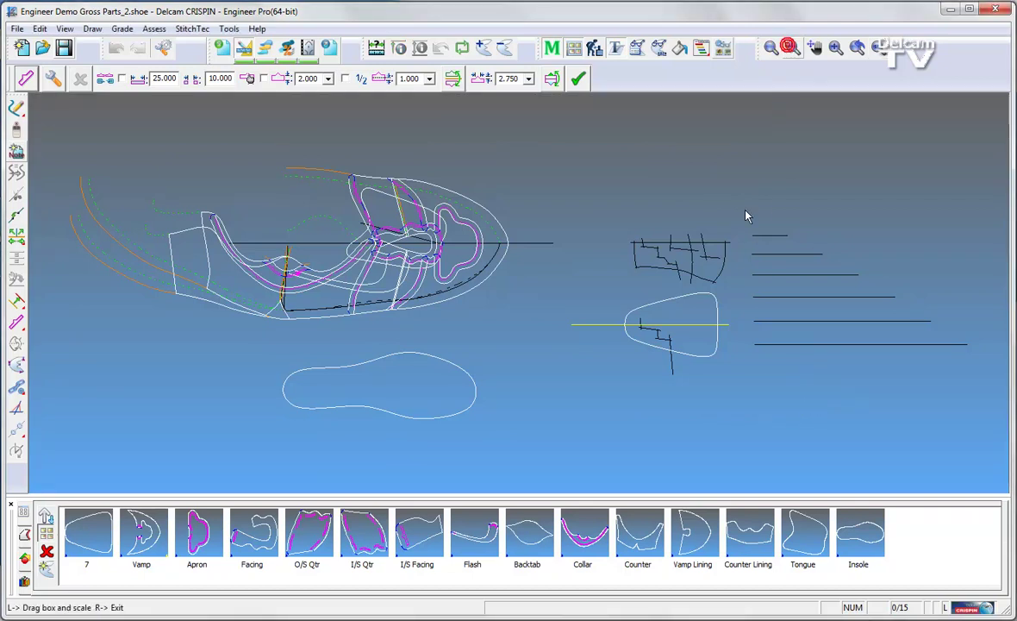
left_click_drag(697, 191, 977, 370)
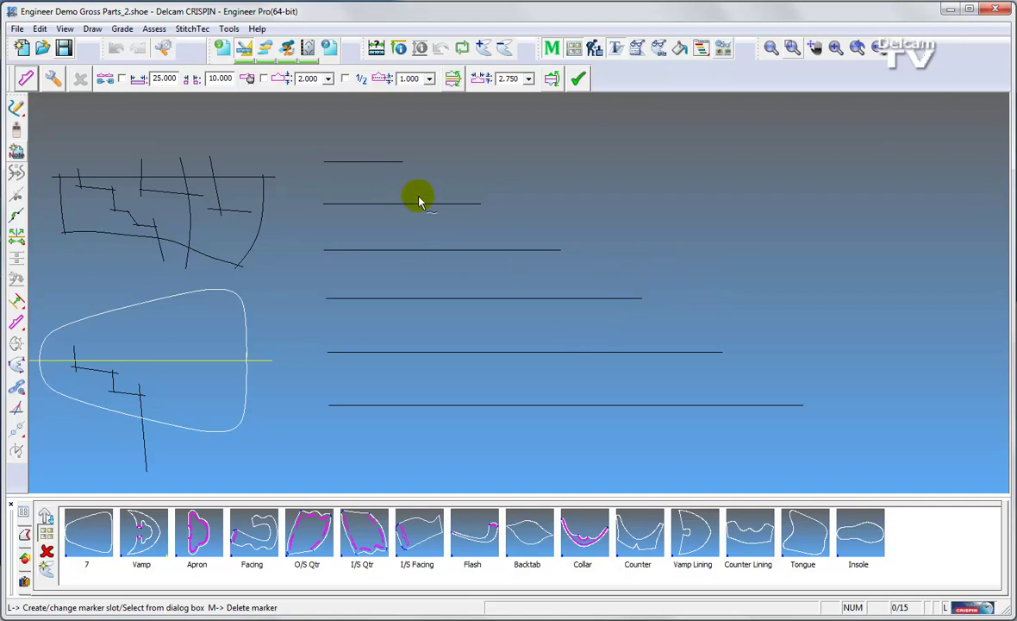
left_click_drag(314, 132, 407, 182)
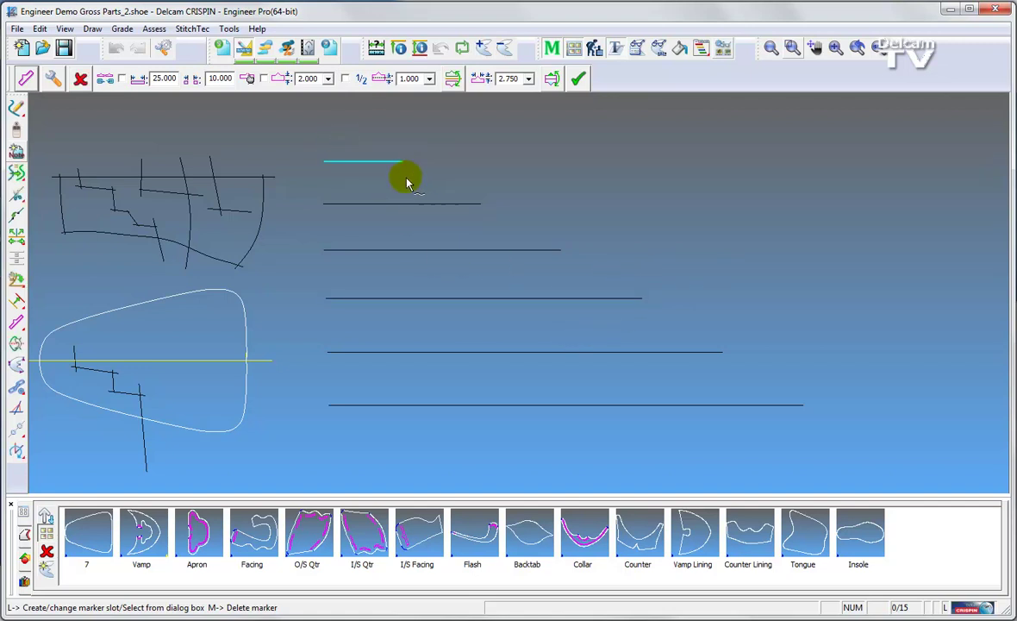
left_click(15, 322)
mouse_move(321, 193)
right_mouse_down()
mouse_move(406, 247)
mouse_move(467, 265)
right_mouse_up()
scroll(568, 140, "up", 3)
right_click_drag(426, 111, 517, 195)
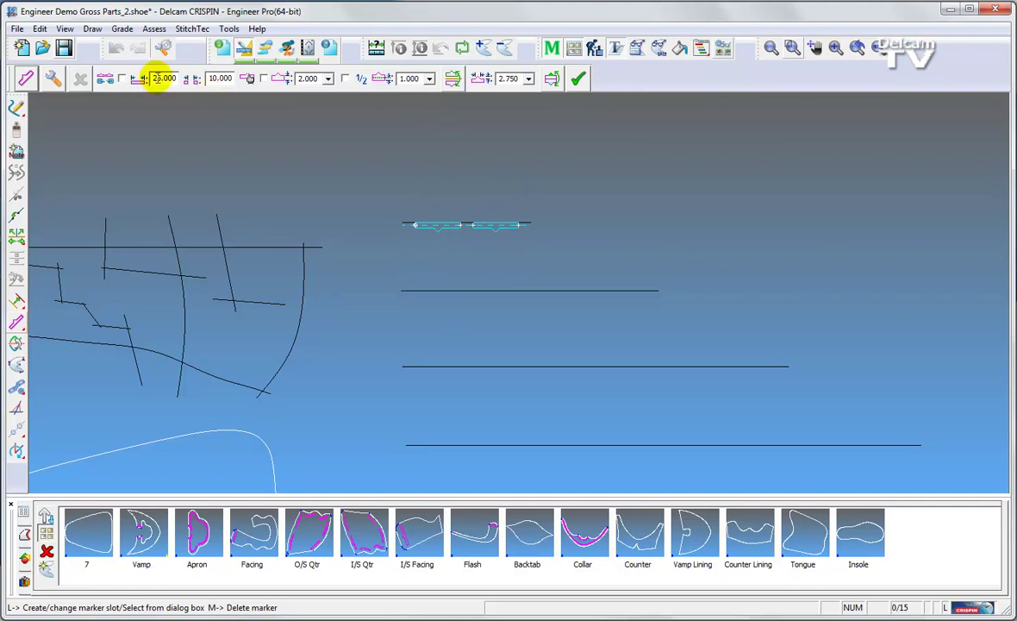
middle_click_drag(554, 178, 543, 134)
right_click_drag(608, 266, 586, 205)
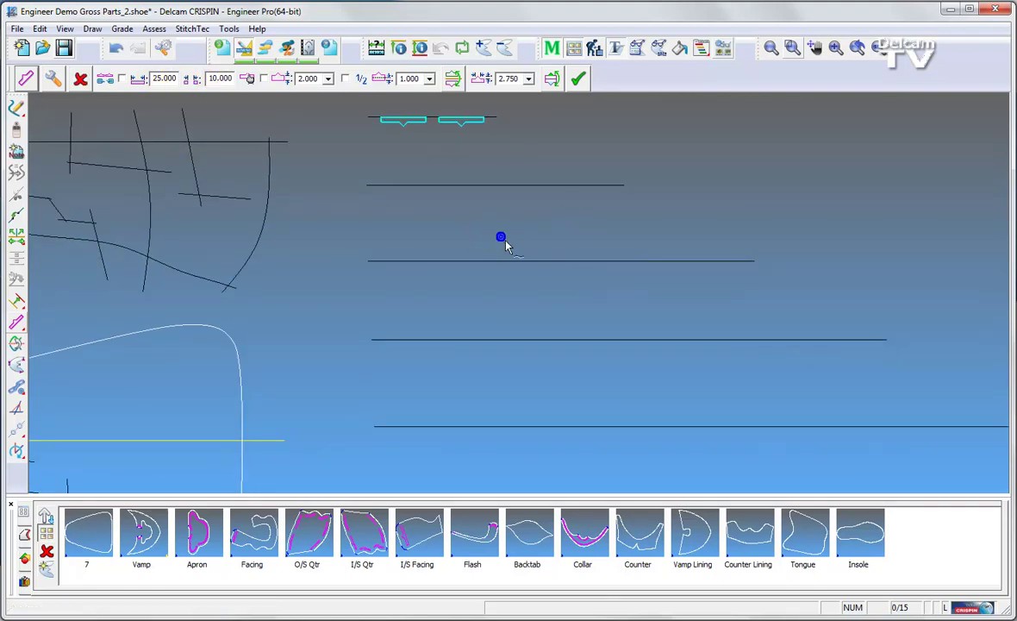
Create a row of marker slots along the third horizontal line.
left_click(518, 263)
left_click(26, 78)
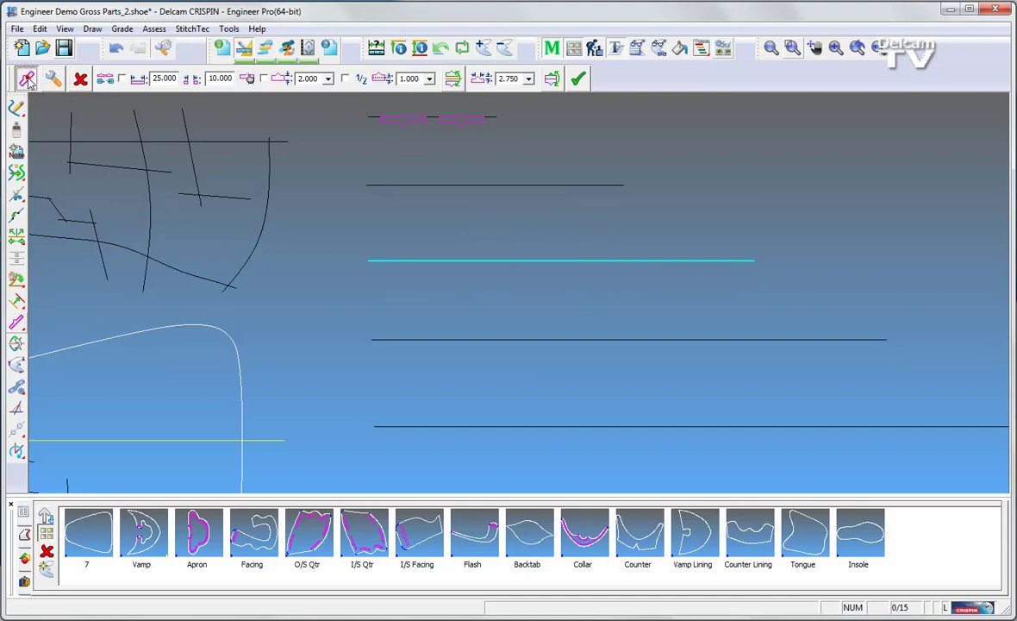
right_click_drag(670, 286, 602, 236)
scroll(622, 282, "down", 3)
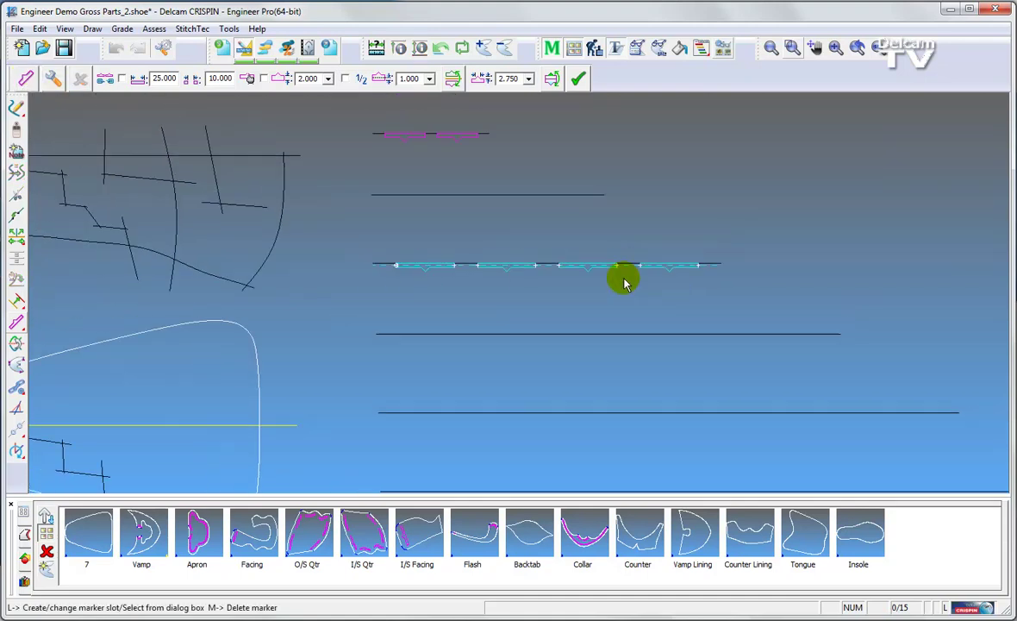
right_click_drag(699, 314, 599, 201)
left_click(695, 199)
Create marker slots along the lowest, longest horizontal line.
left_click(668, 382)
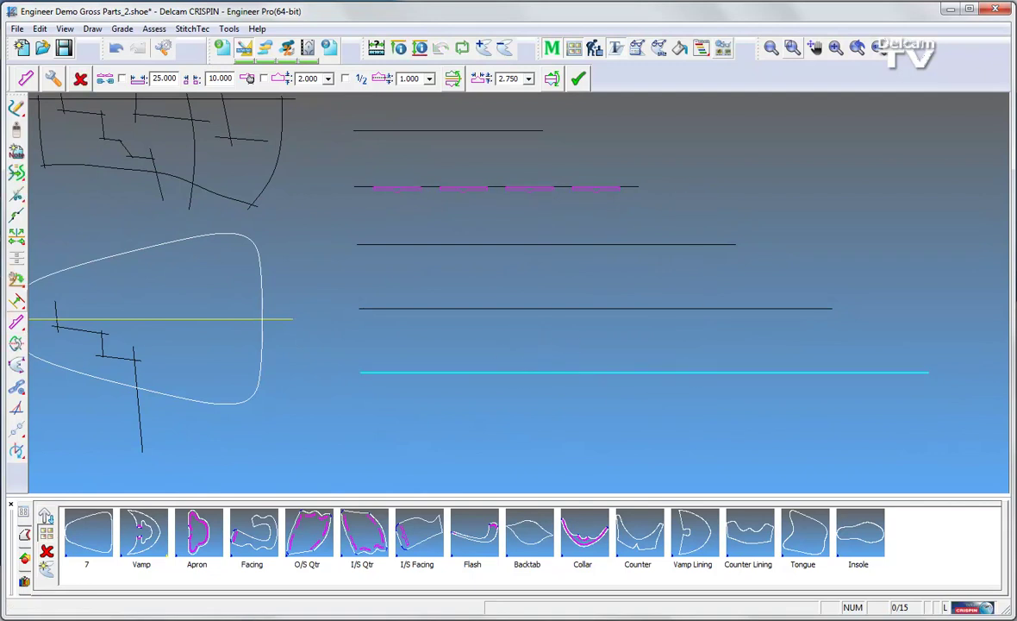
left_click(25, 78)
scroll(784, 431, "up", 3)
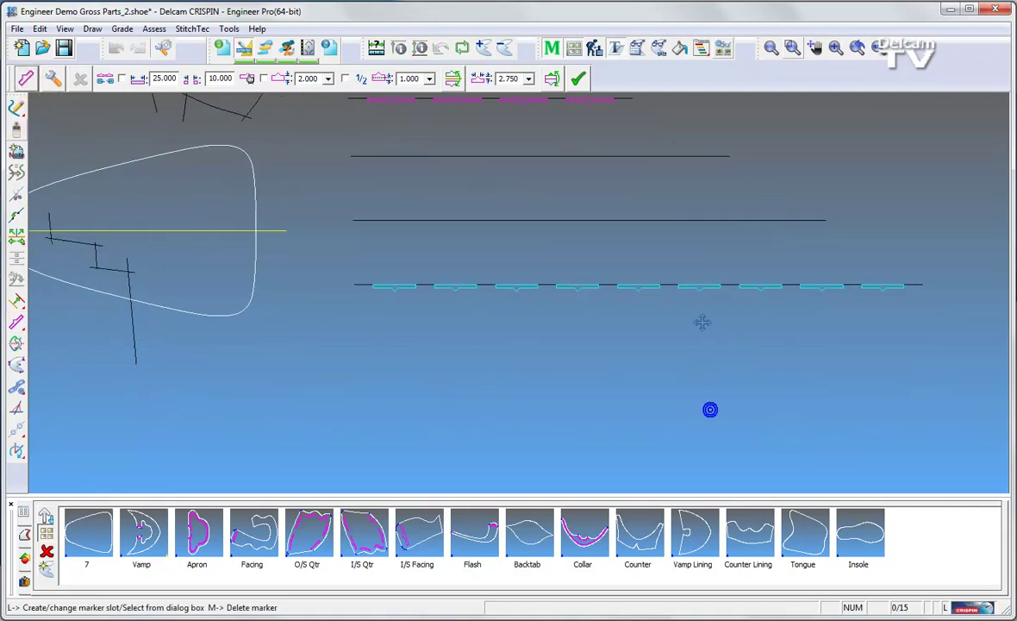
middle_click_drag(480, 307, 454, 398)
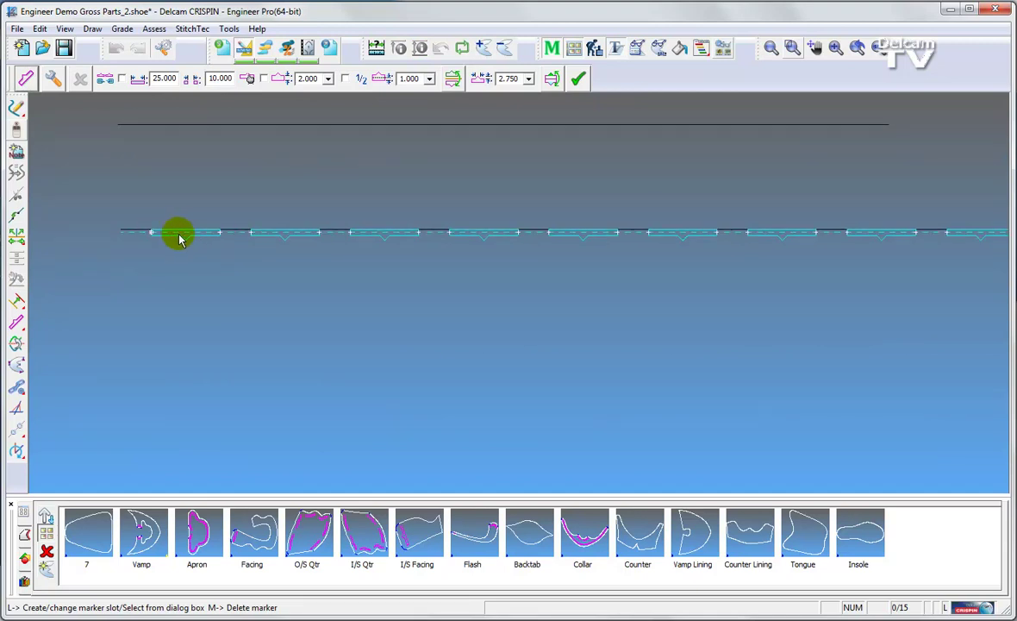
Edit the slots on the longest line: lengthen the first, shorten the second and replace the third with a shorter one.
mouse_move(180, 232)
left_mouse_down()
mouse_move(137, 234)
mouse_move(224, 234)
left_mouse_up()
left_click_drag(321, 238, 309, 235)
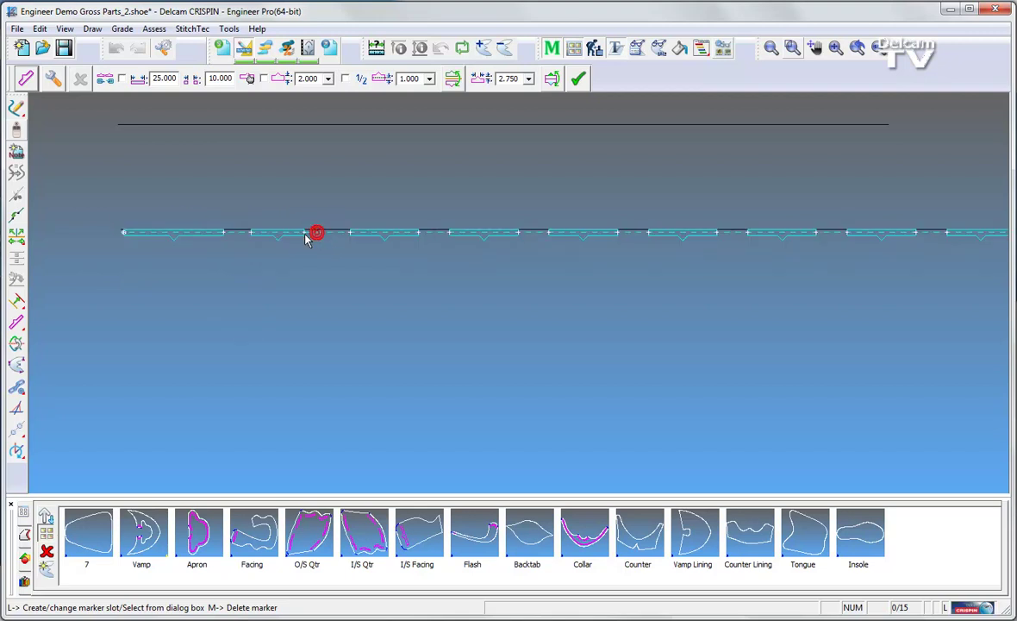
middle_click(380, 234)
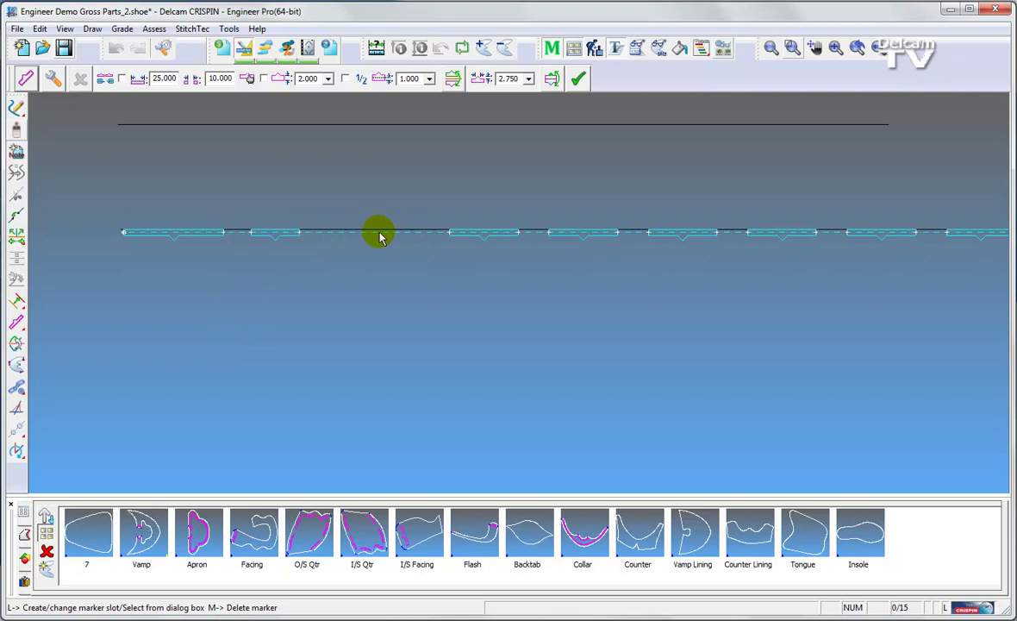
left_click(464, 233)
middle_click_drag(469, 233, 412, 233)
right_click(470, 294)
scroll(519, 354, "down", 5)
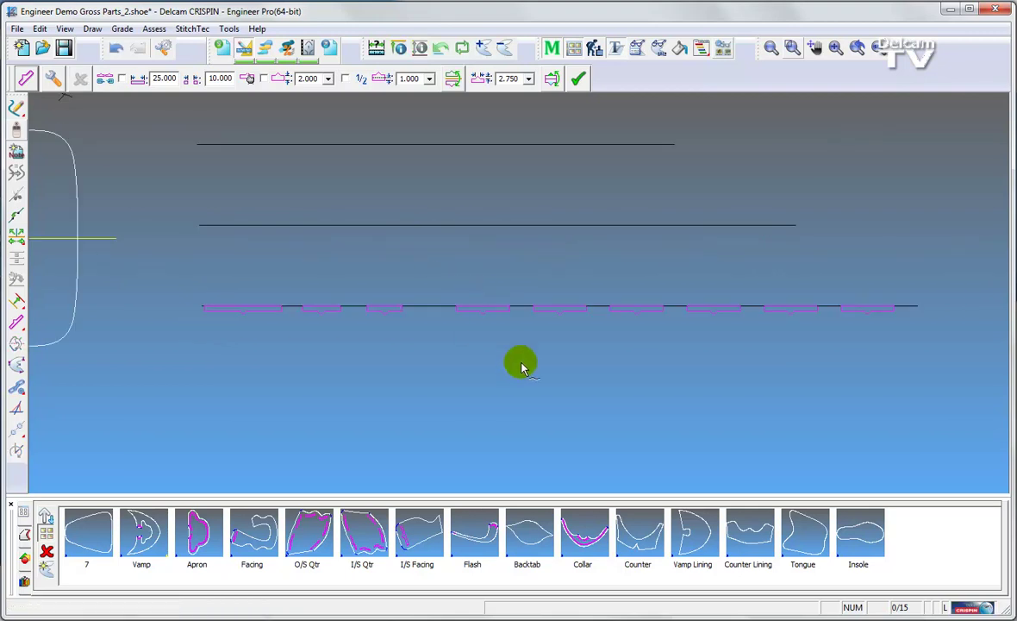
Create a chain in the upper line drawing from the middle short vertical, the sloping line and the adjoining long curve.
middle_click_drag(640, 282, 638, 239)
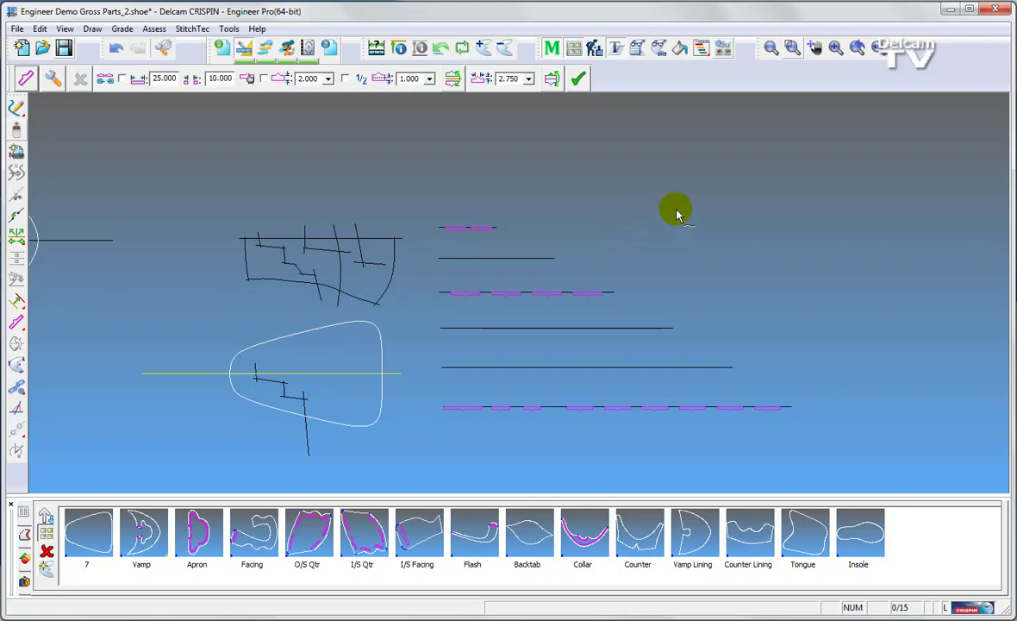
middle_click_drag(102, 279, 188, 260)
left_click(791, 47)
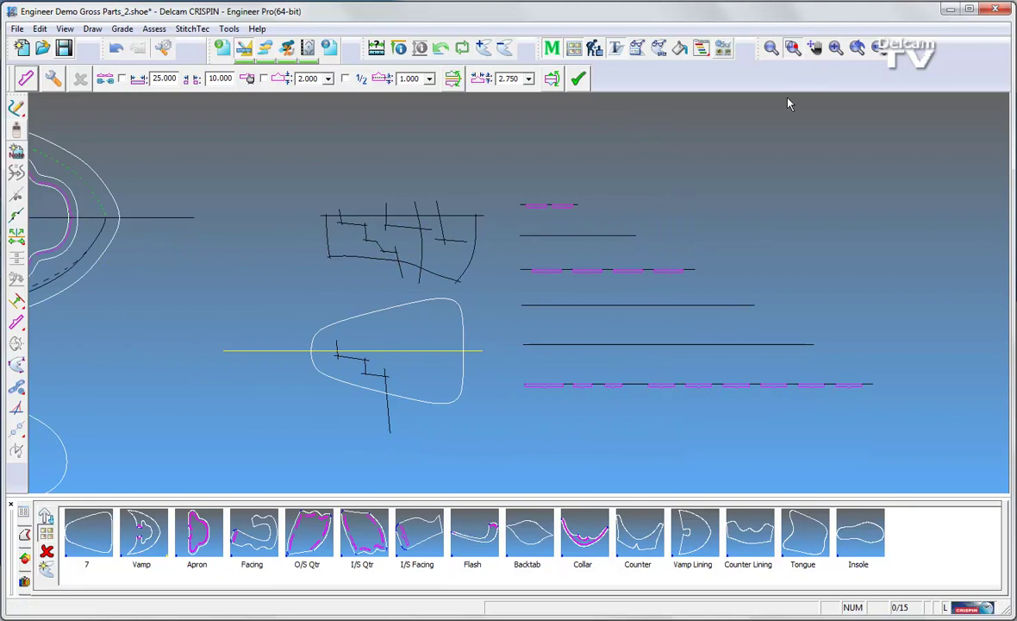
left_click_drag(270, 175, 484, 295)
middle_click_drag(245, 301, 179, 235)
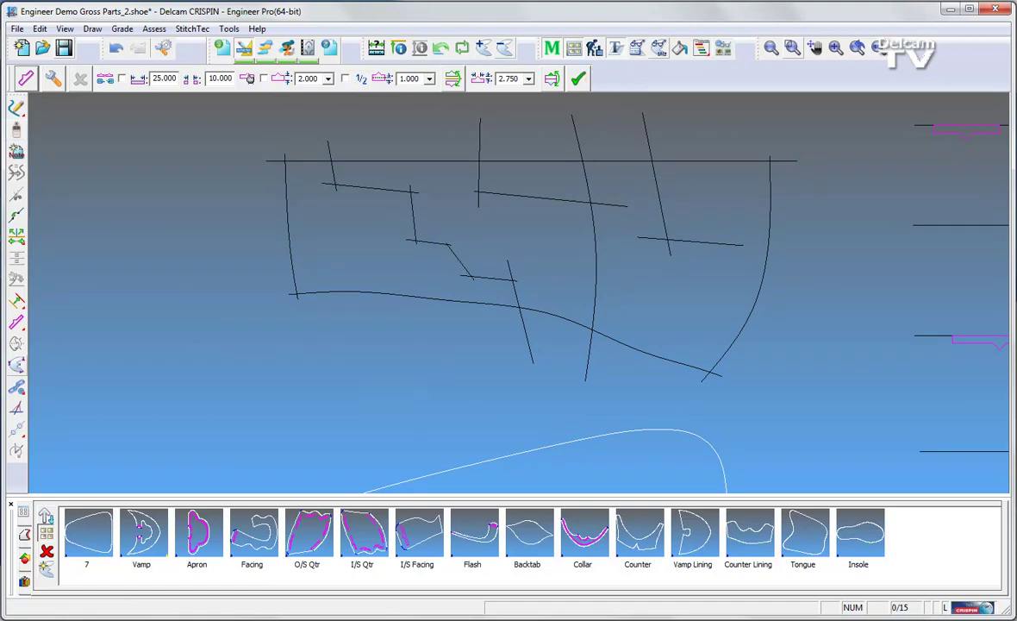
left_click(14, 388)
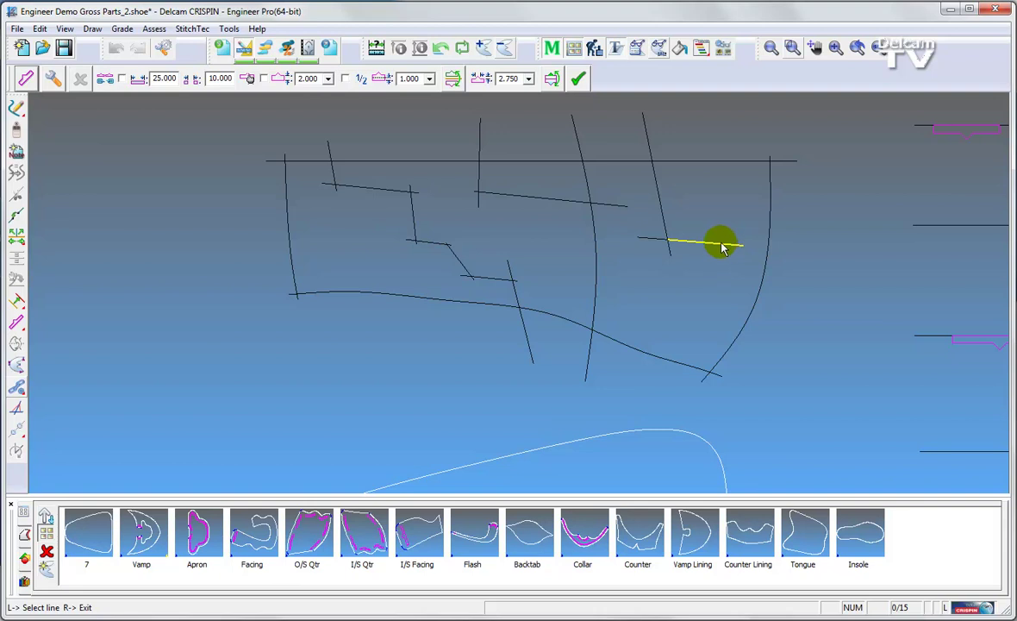
left_click(481, 175)
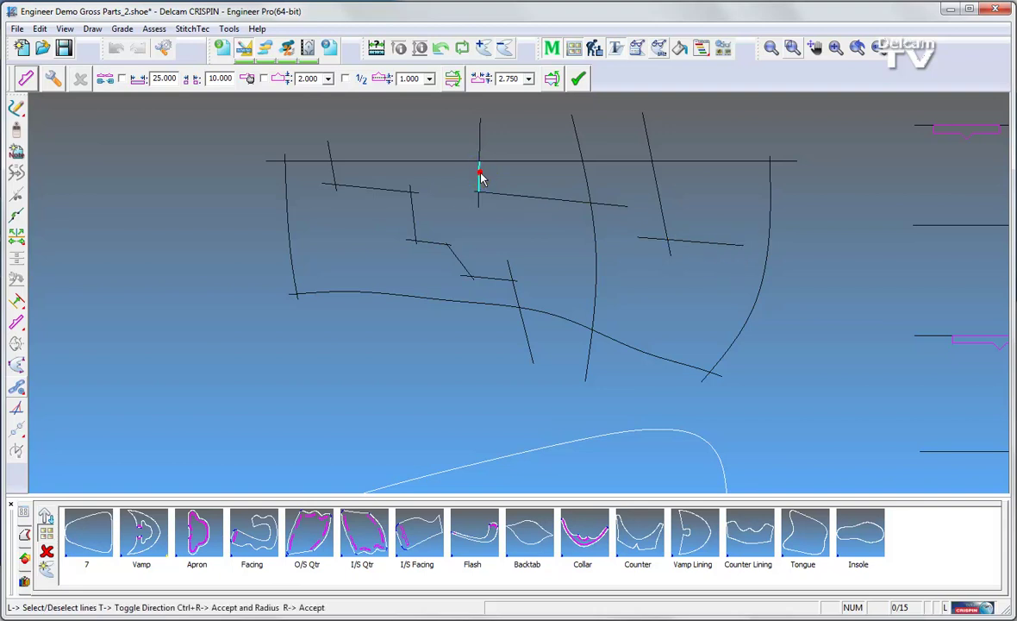
left_click(520, 195)
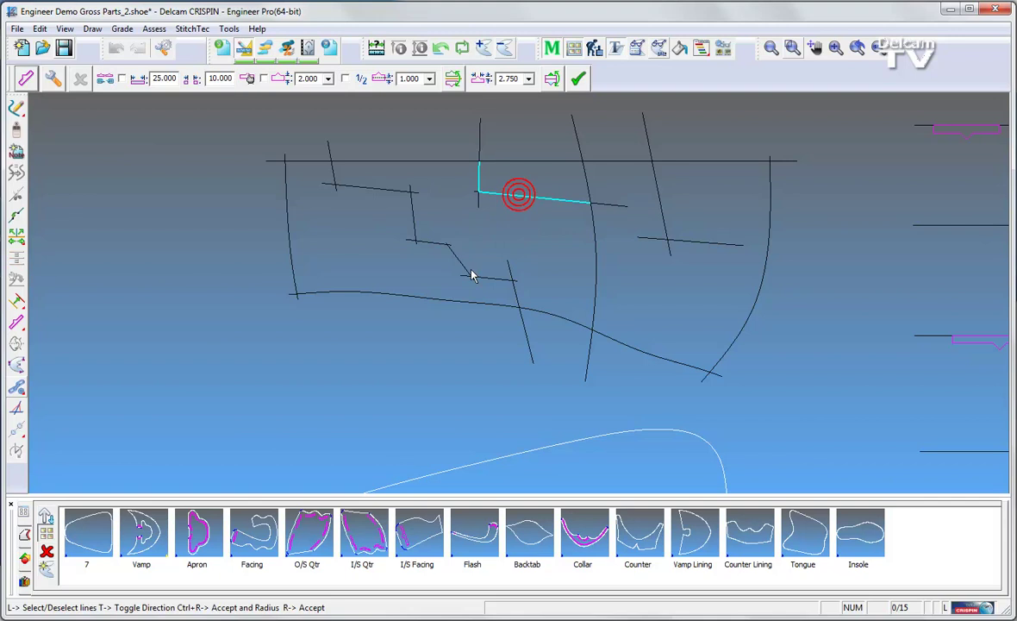
left_click(594, 269)
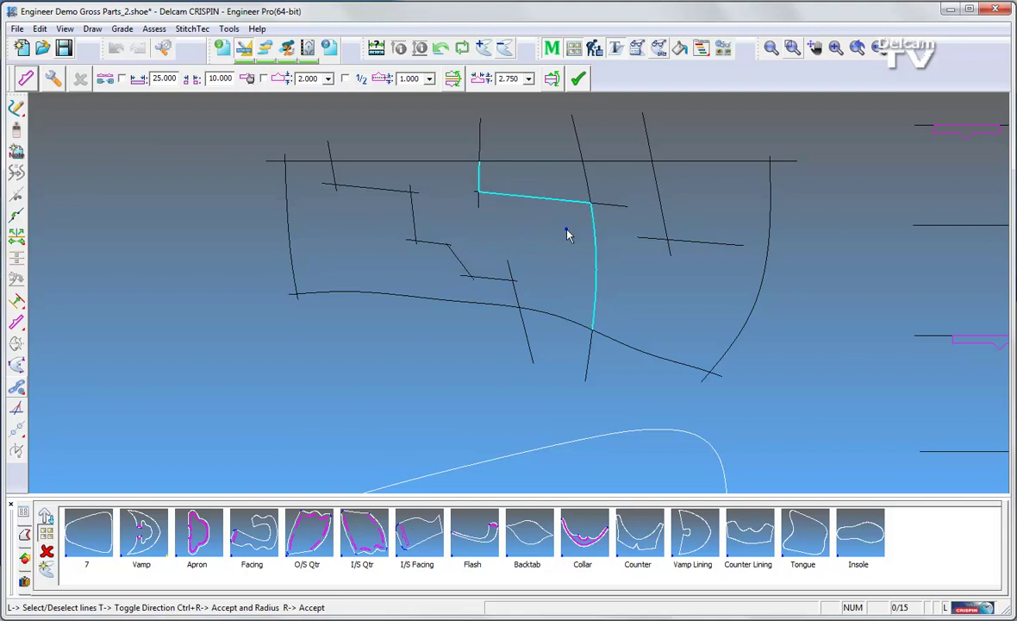
right_click(640, 267)
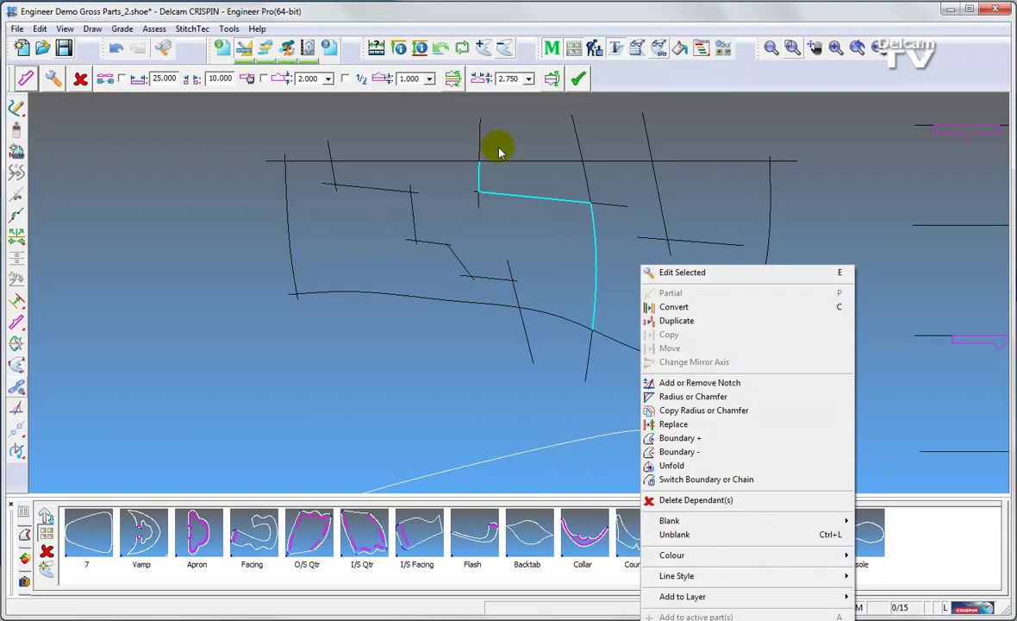
left_click(545, 183)
mouse_move(477, 391)
middle_mouse_down()
mouse_move(458, 379)
mouse_move(477, 362)
middle_mouse_up()
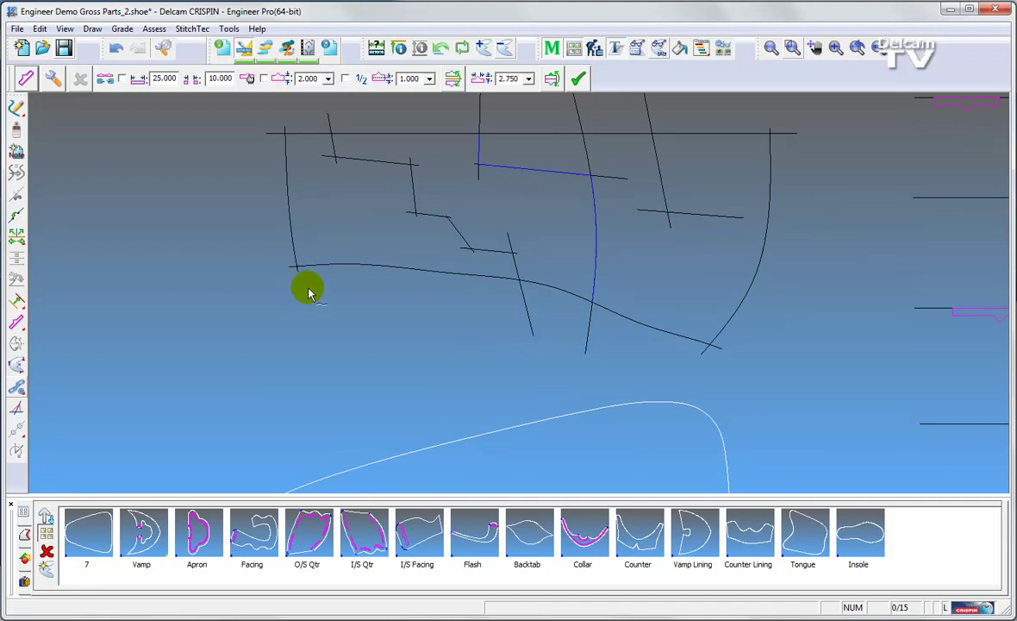
left_click(17, 323)
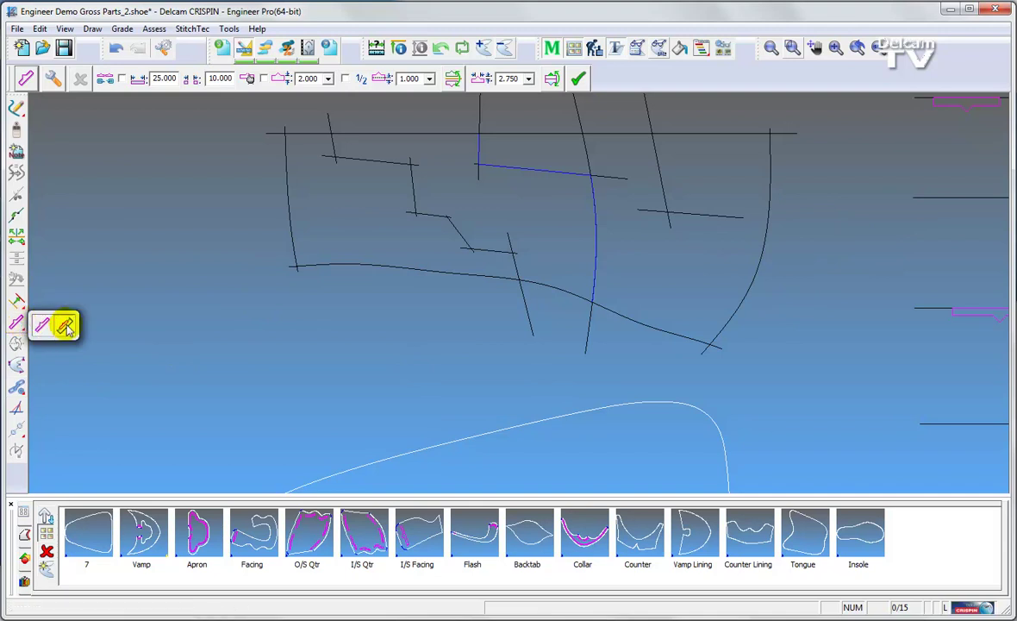
left_click(17, 389)
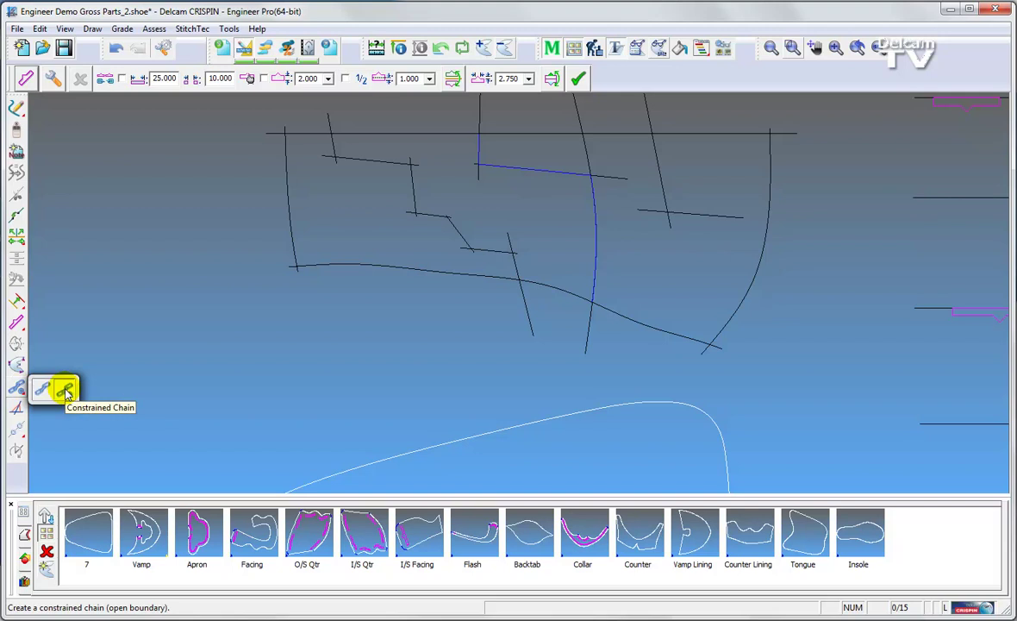
left_click(17, 430)
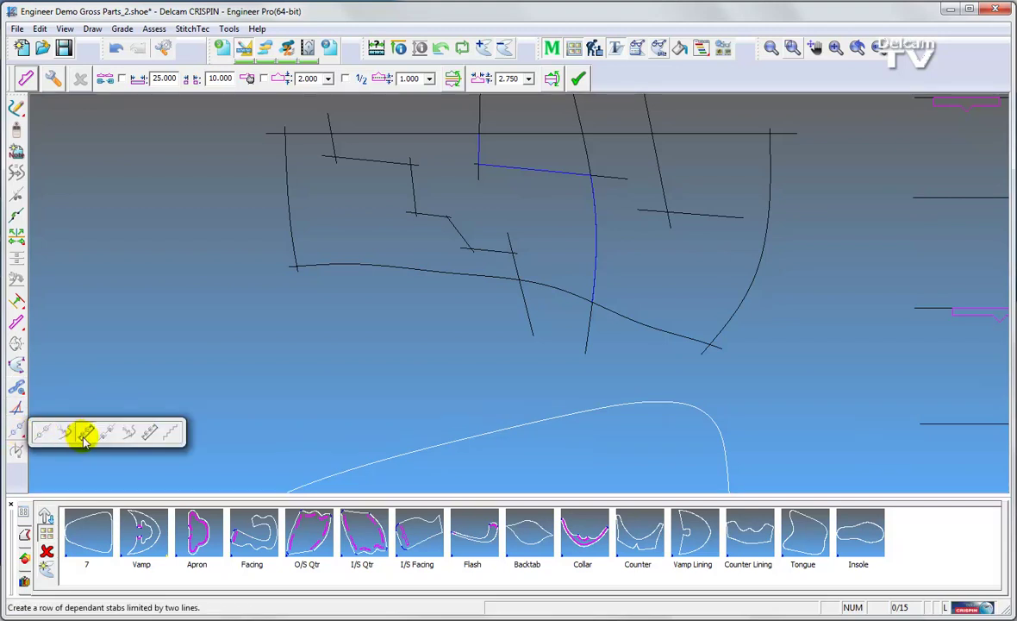
left_click(150, 431)
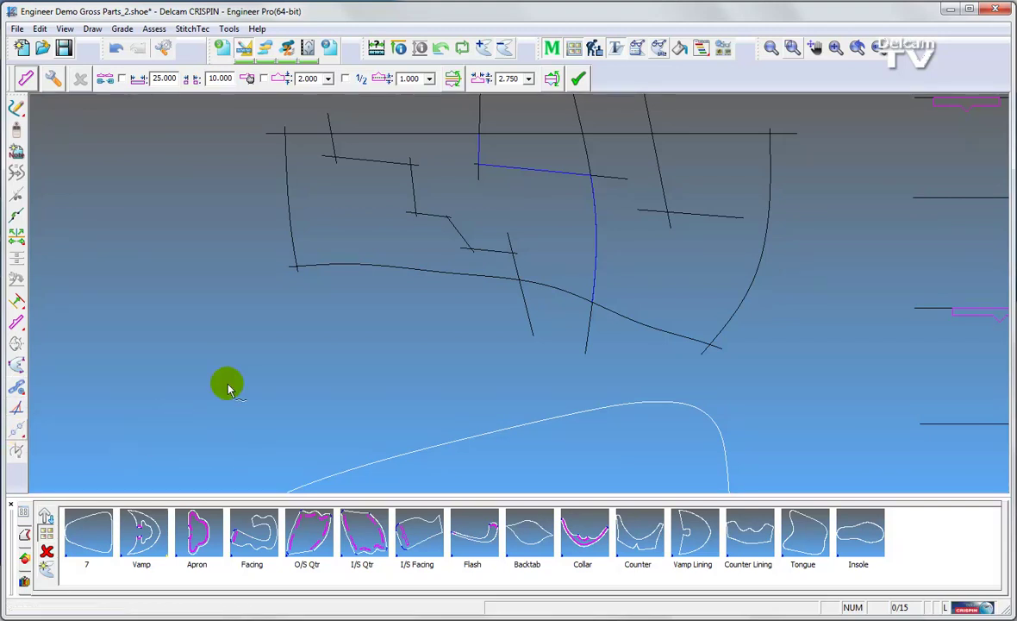
middle_click_drag(282, 356, 287, 394)
left_click(286, 388)
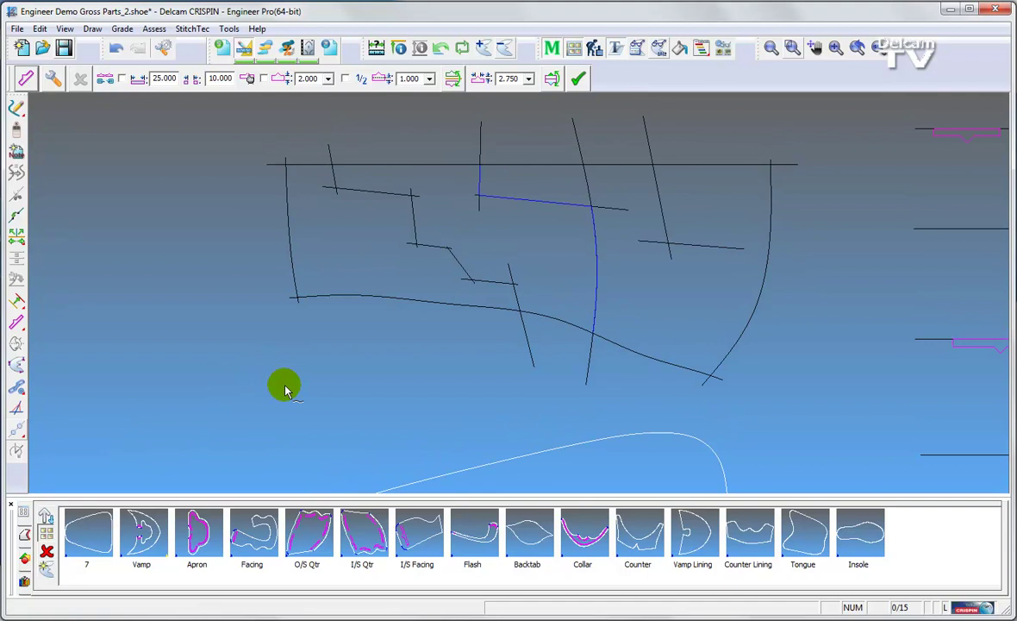
middle_click_drag(441, 380, 402, 371)
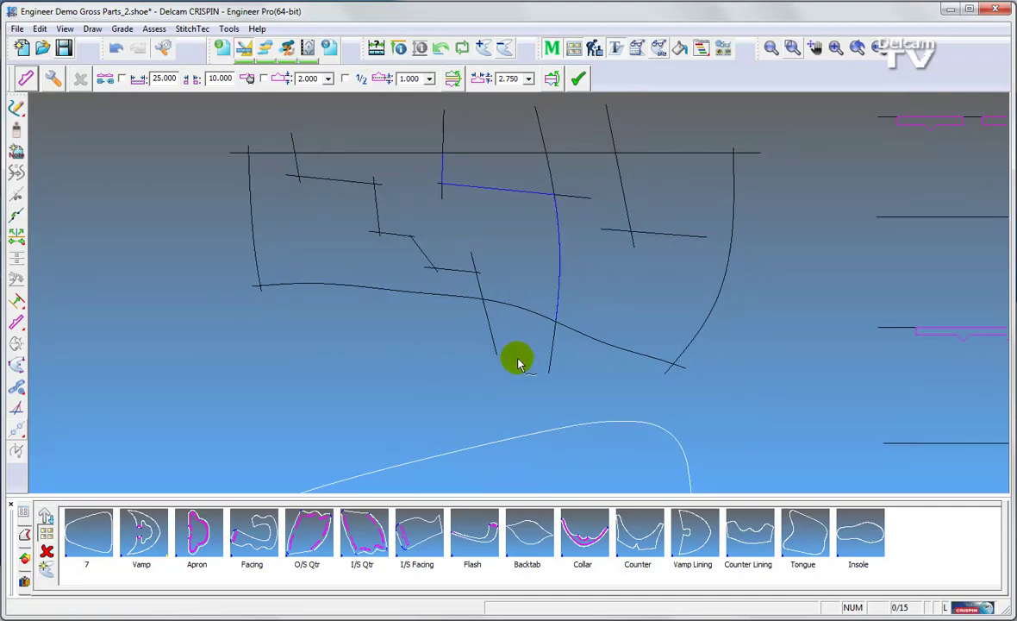
Create constrained marker slots along the stepped lines of the upper drawing, from its straight upper line to the lower curve.
left_click_drag(16, 322, 72, 332)
left_click(68, 327)
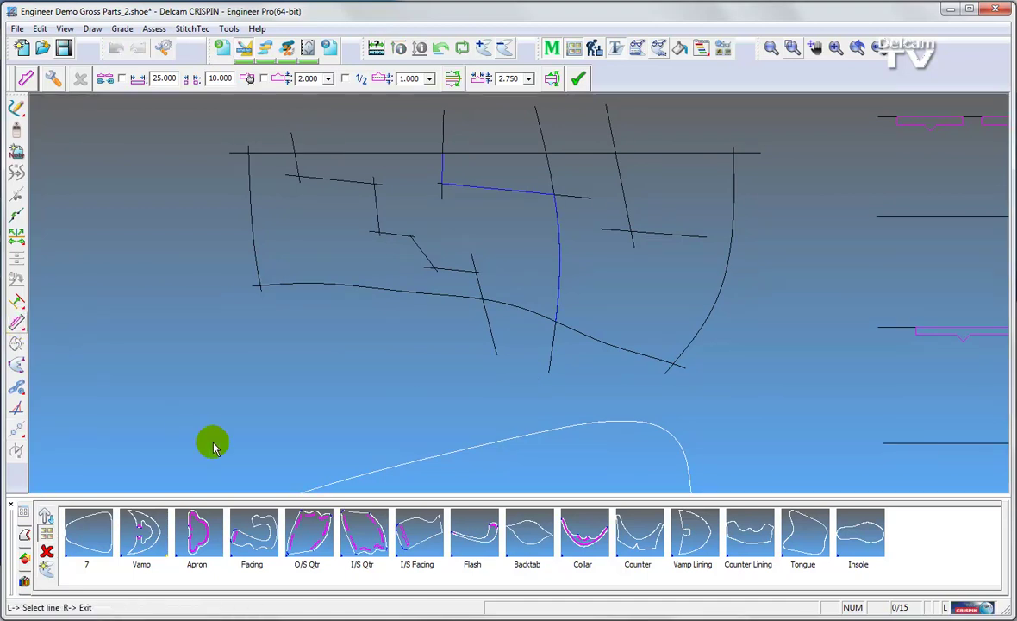
left_click(296, 167)
left_click(376, 204)
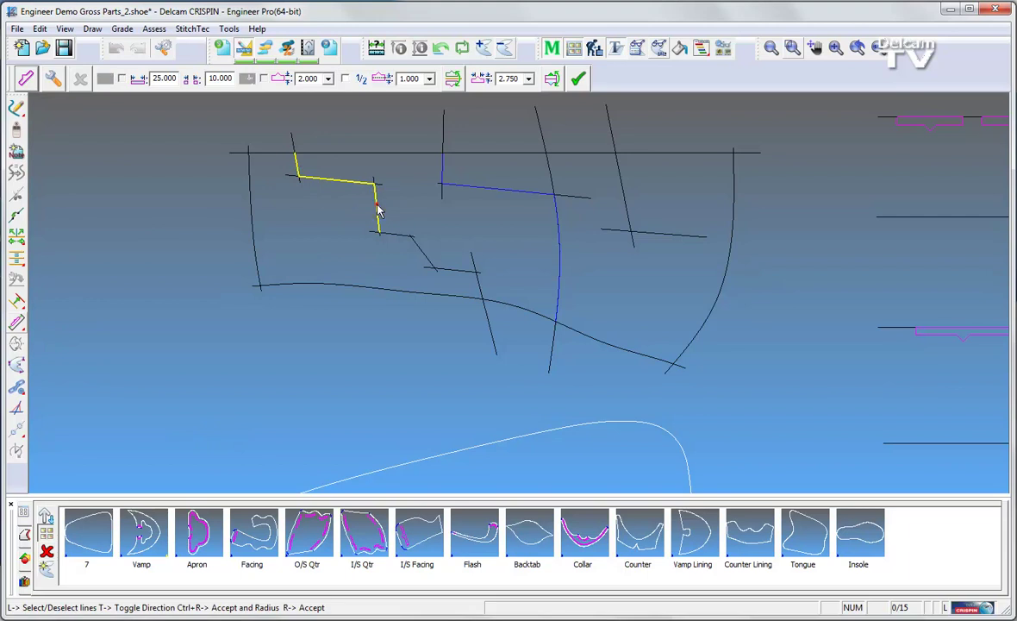
left_click(445, 267)
right_click(480, 283)
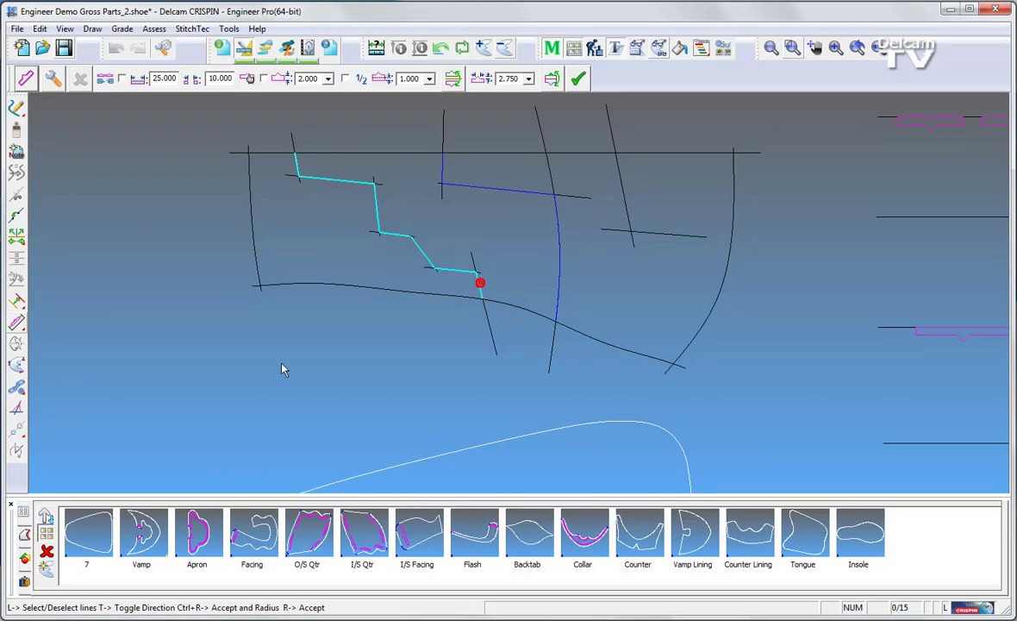
Adjust the stepped marker's slot ends, shortening the first slot and extending the second at both ends.
left_click(296, 182)
left_click(296, 180)
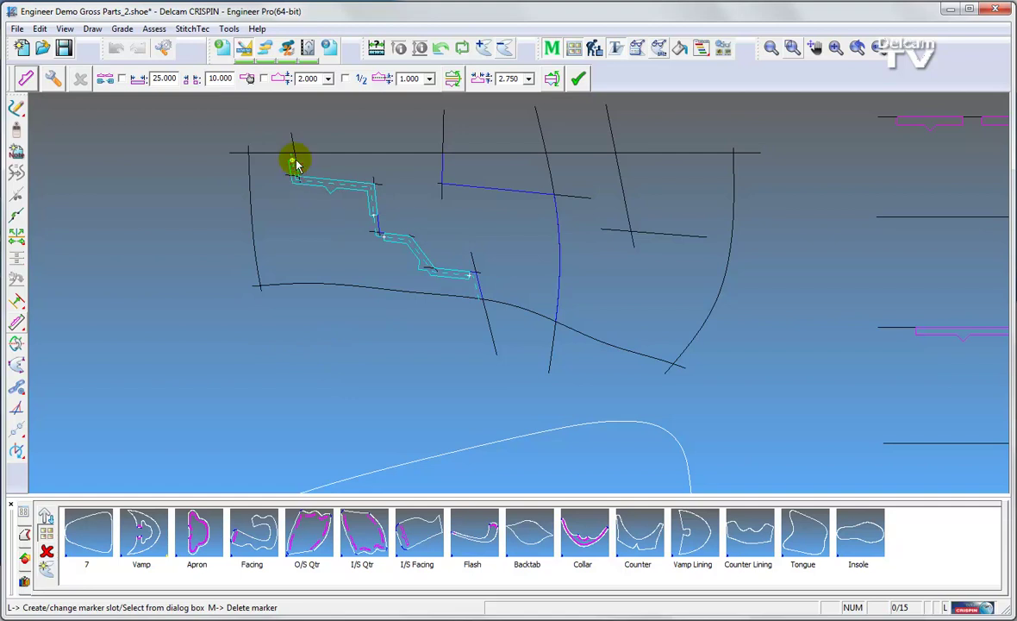
left_click_drag(374, 228, 373, 202)
left_click(469, 277)
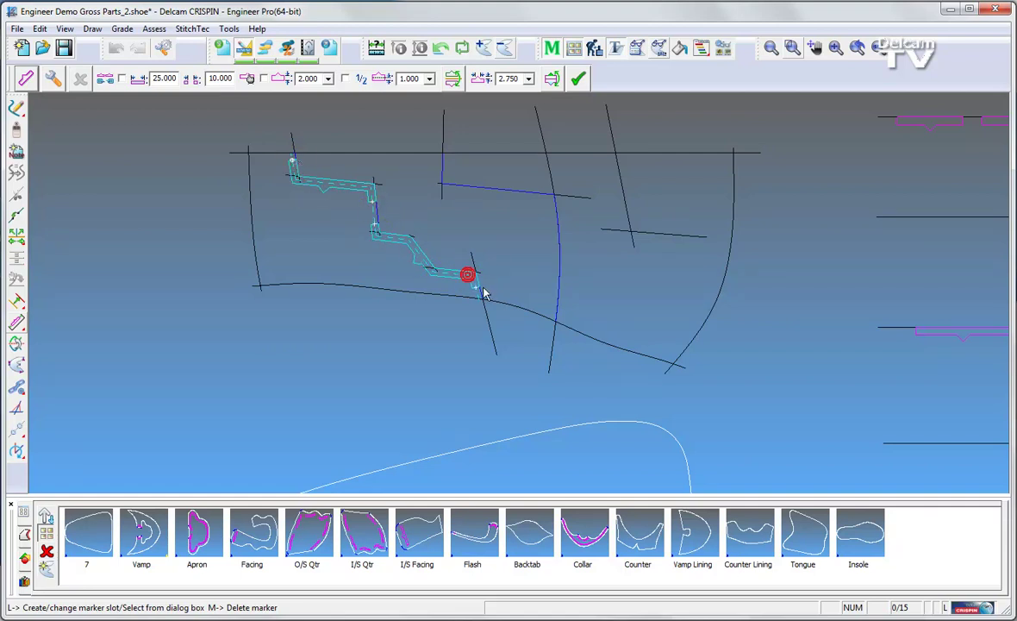
right_click(431, 328)
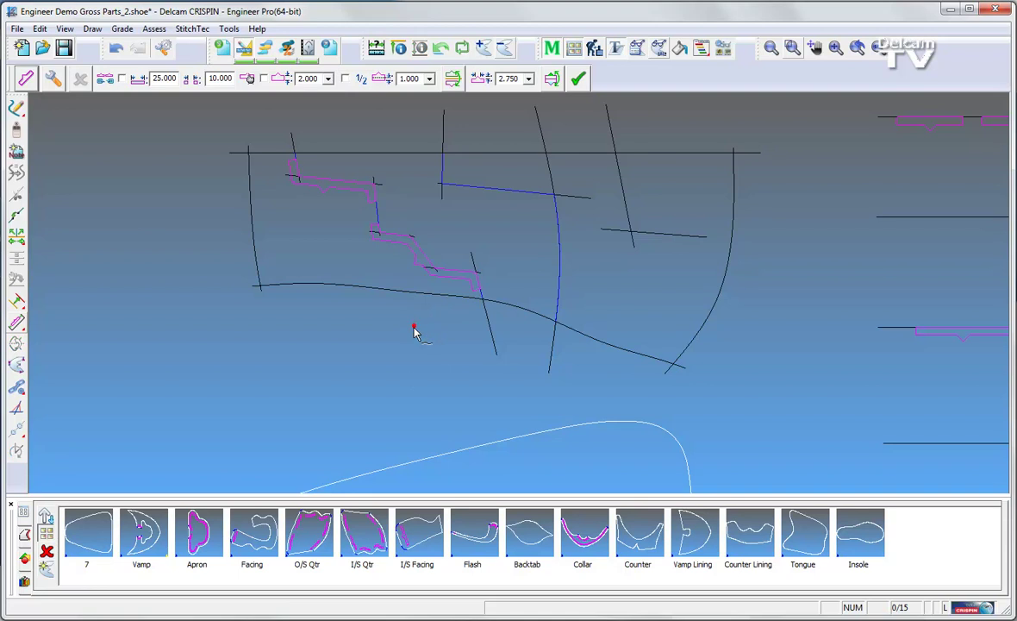
middle_click_drag(396, 364, 372, 293)
scroll(382, 307, "down", 2)
middle_click_drag(481, 430, 385, 276)
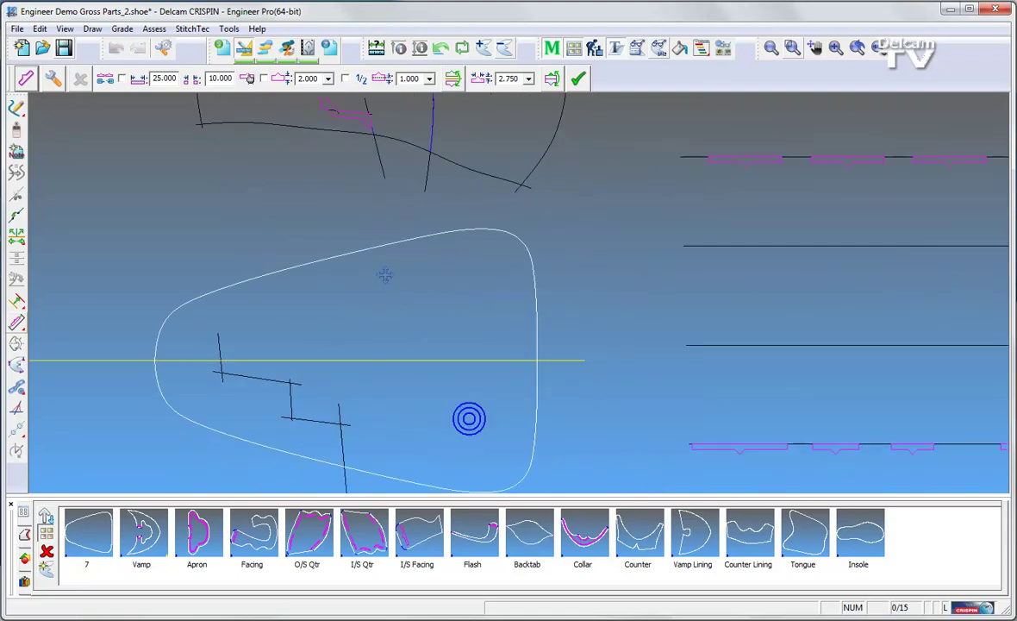
Activate part 7 and create constrained marker slots along its stepped lines, from the centre line to the lower outline.
left_click(99, 532)
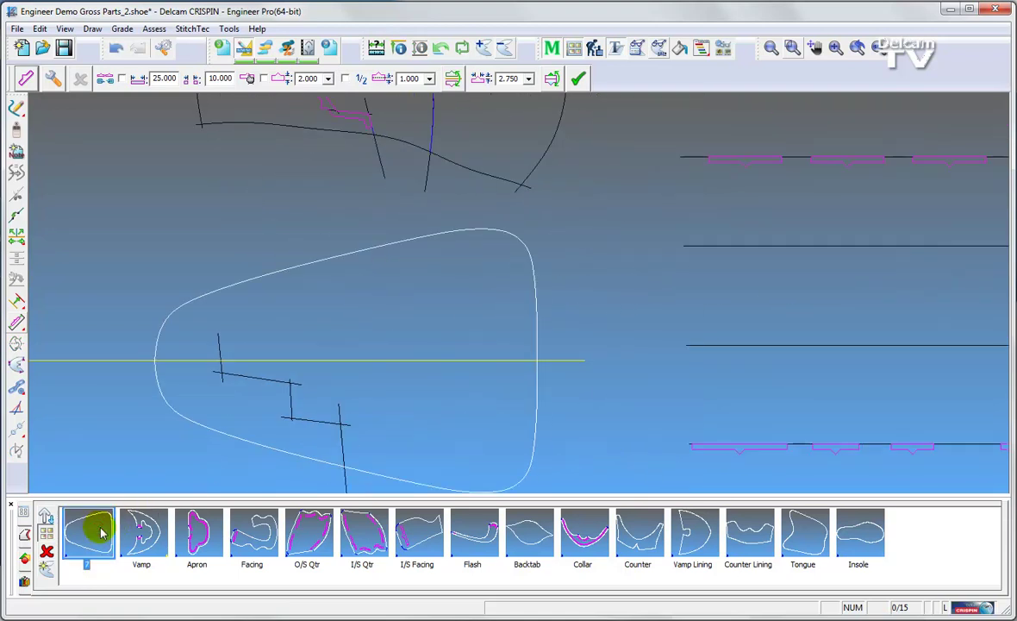
middle_click_drag(395, 412, 400, 369)
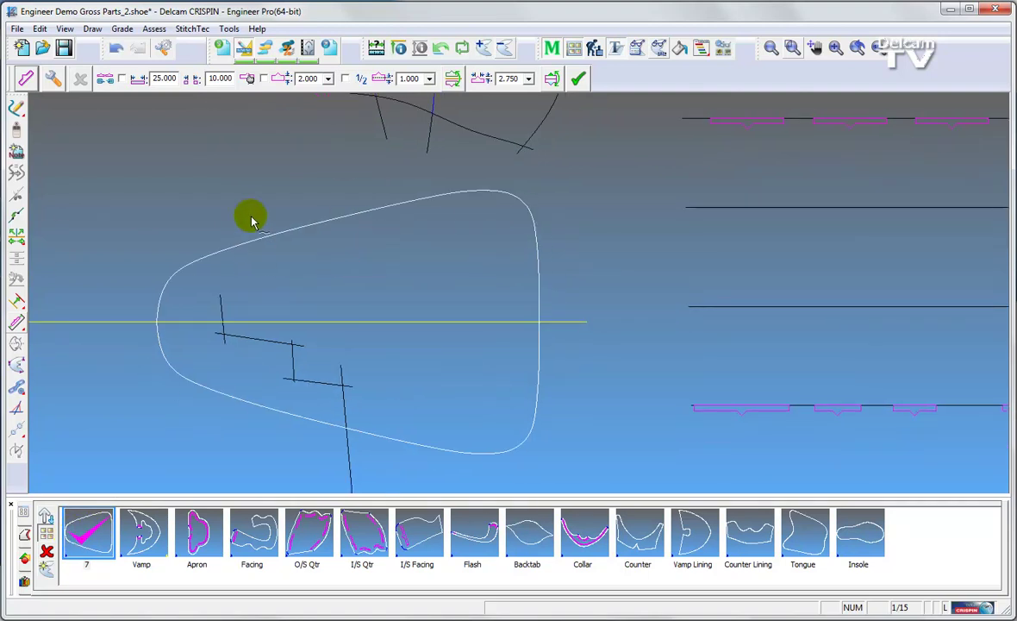
middle_click_drag(606, 357, 606, 300)
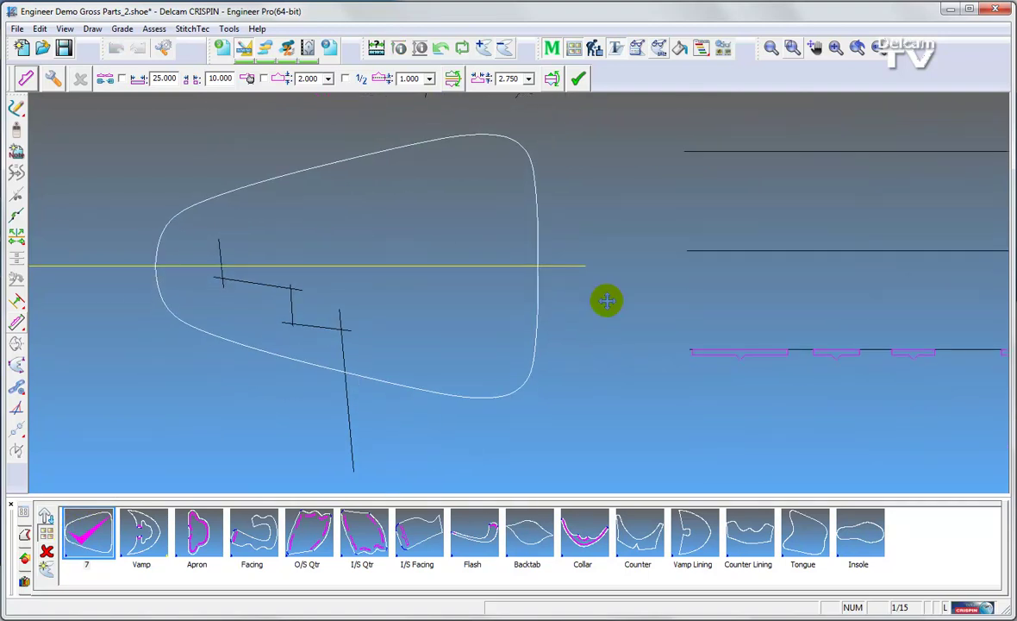
left_click(15, 322)
left_click(226, 274)
left_click(288, 312)
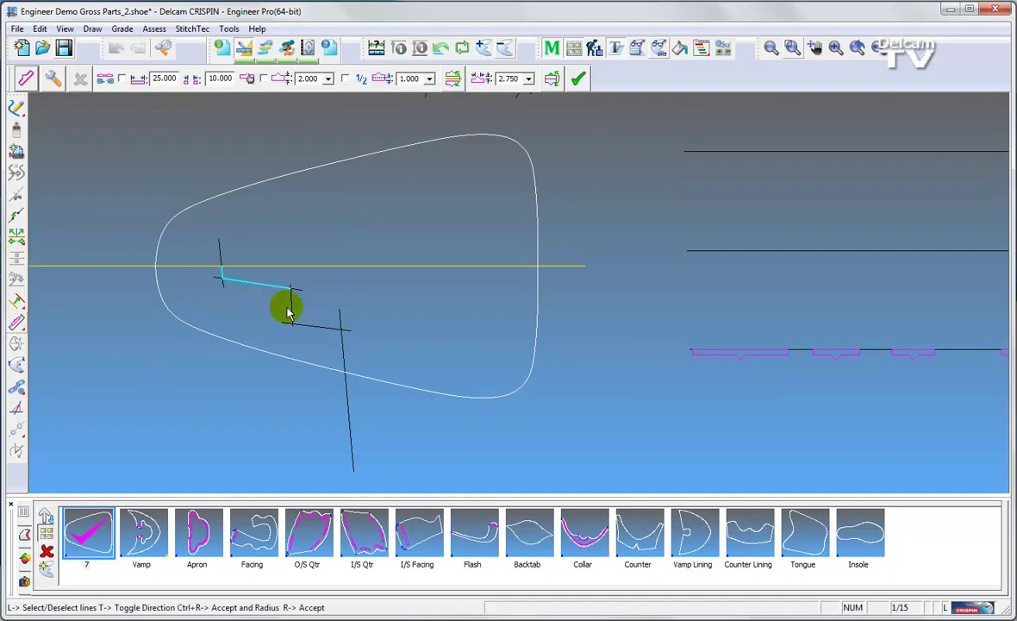
right_click(344, 350)
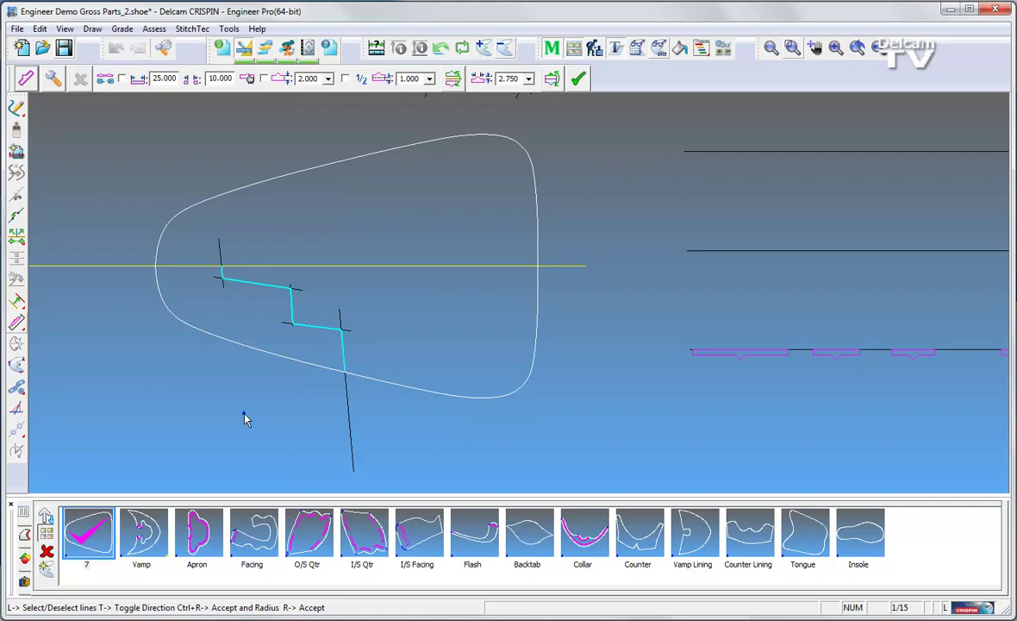
Extend the start of the first slot and both ends of the second slot on part 7's stepped marker, finish and deselect it.
left_click_drag(224, 279, 220, 271)
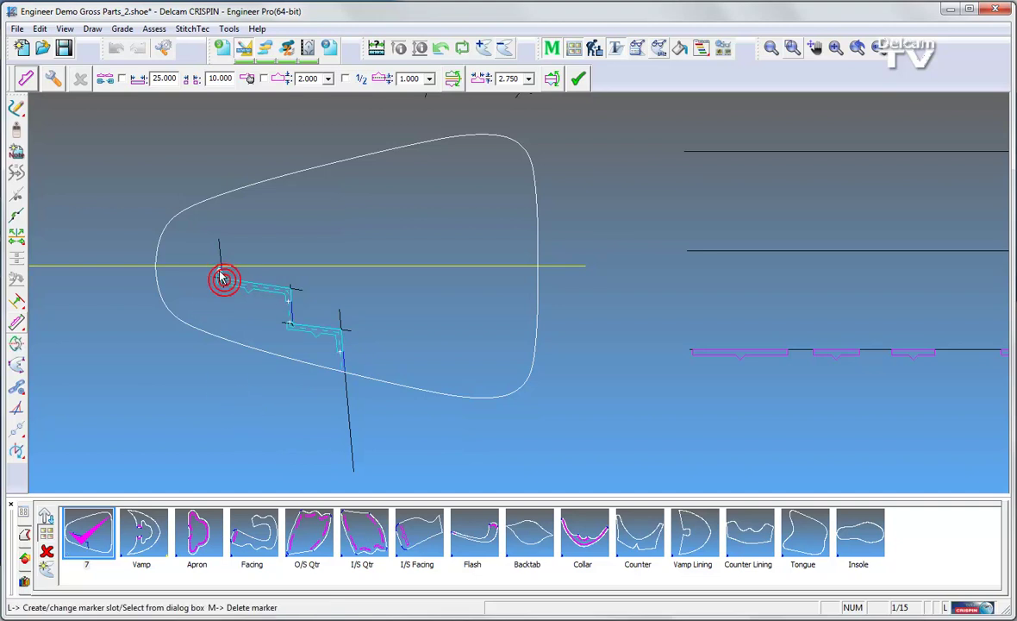
left_click_drag(291, 324, 289, 313)
right_click(338, 351)
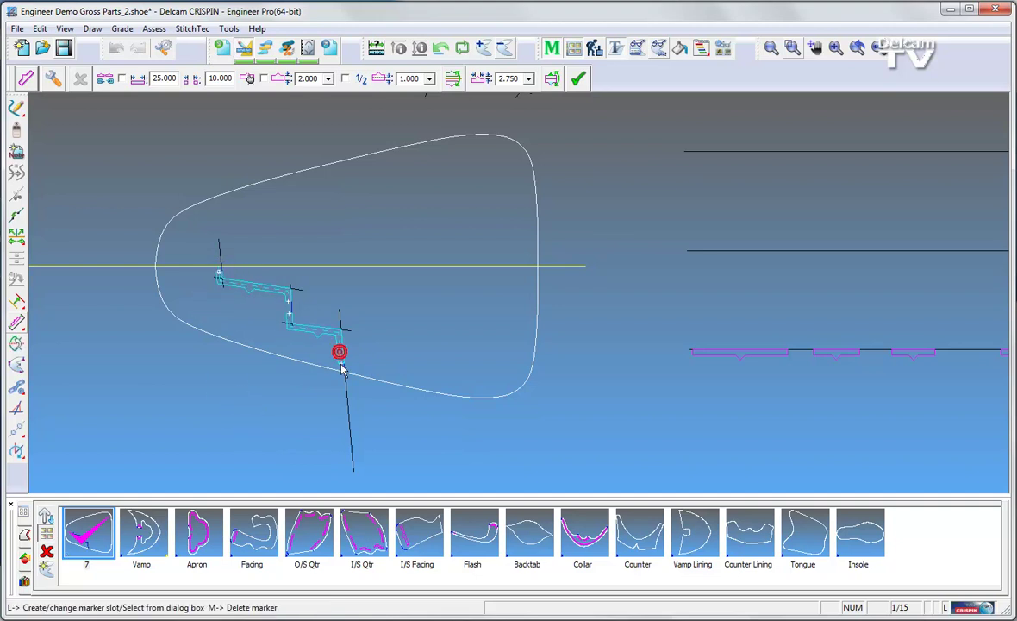
left_click(202, 394)
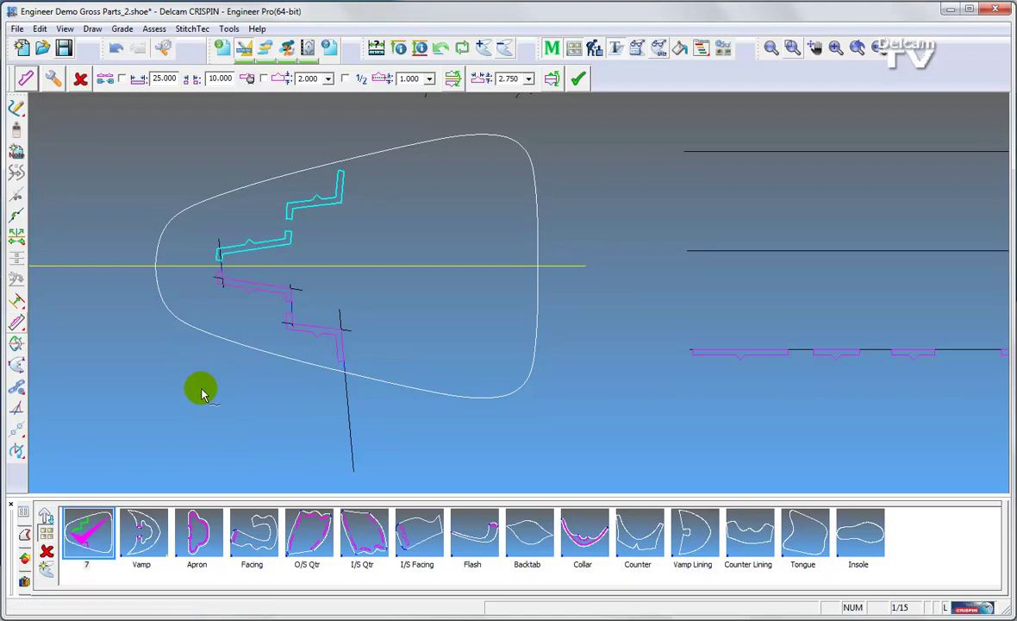
scroll(560, 349, "down", 3)
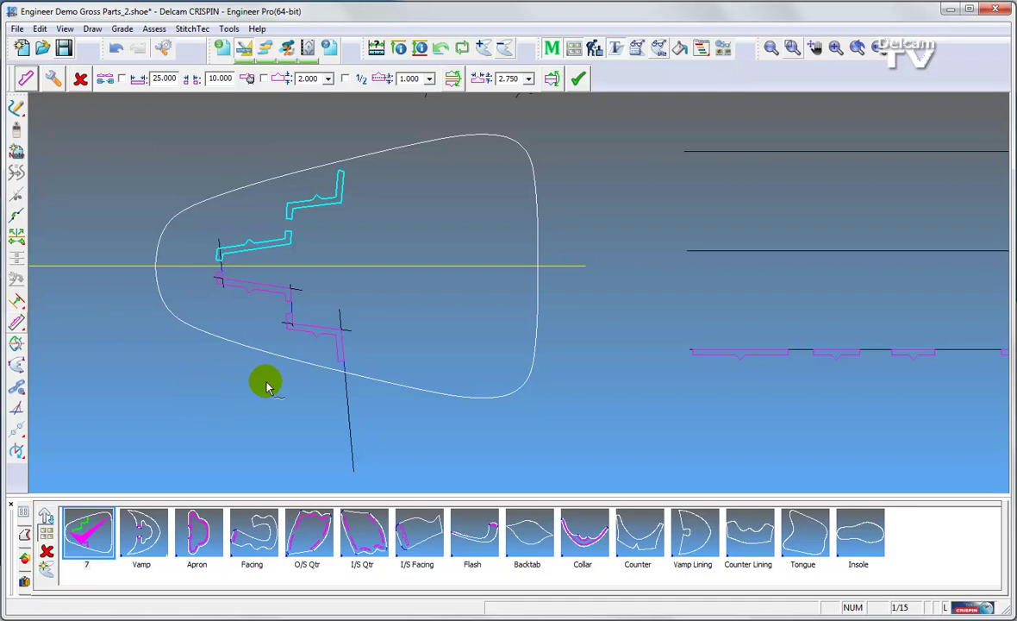
middle_click_drag(624, 262, 538, 274)
scroll(552, 275, "down", 3)
middle_click_drag(585, 313, 515, 257)
key("Delete")
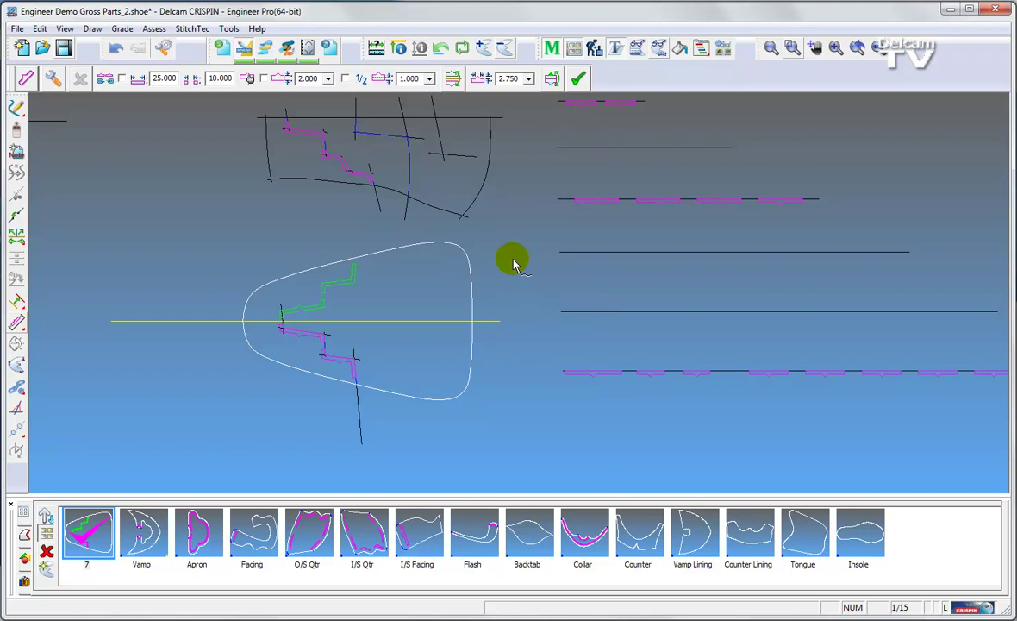
Select the lowest outer curve at the heel of the shoe pattern, and extend the selection with Select All Like This.
mouse_move(82, 270)
middle_mouse_down()
mouse_move(325, 280)
mouse_move(462, 268)
middle_mouse_up()
middle_click_drag(257, 332, 332, 330)
scroll(338, 333, "down", 3)
mouse_move(207, 375)
middle_mouse_down()
mouse_move(590, 313)
mouse_move(593, 329)
middle_mouse_up()
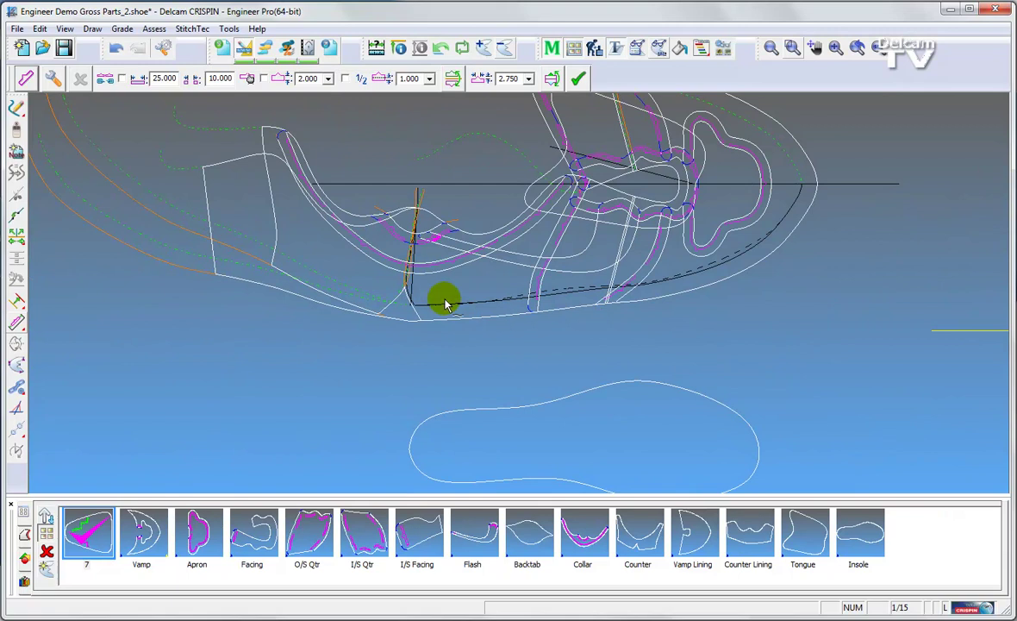
middle_click_drag(318, 390, 334, 411)
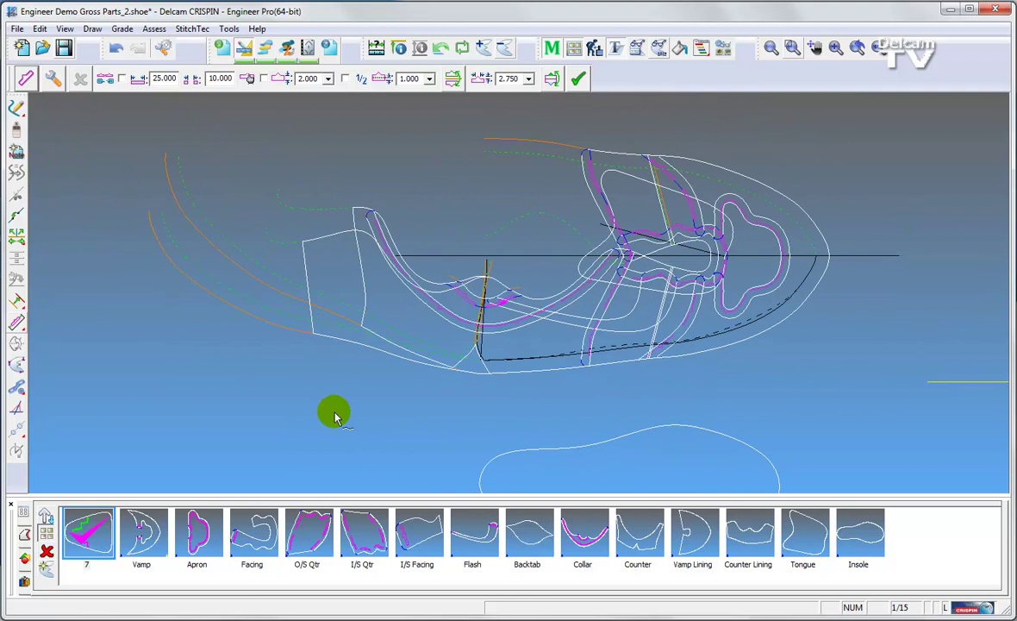
left_click(40, 28)
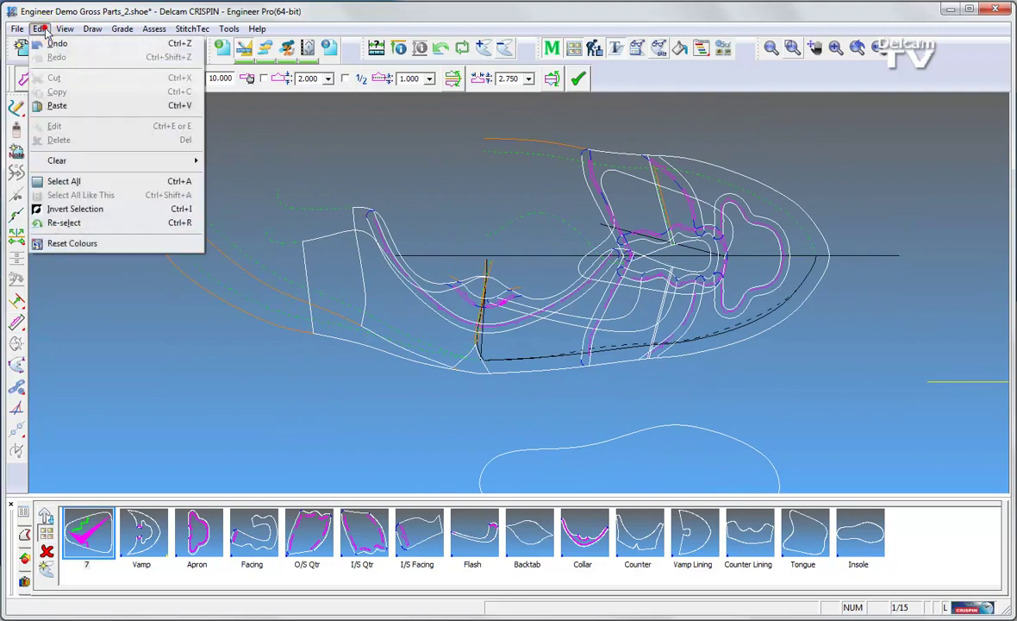
left_click(92, 202)
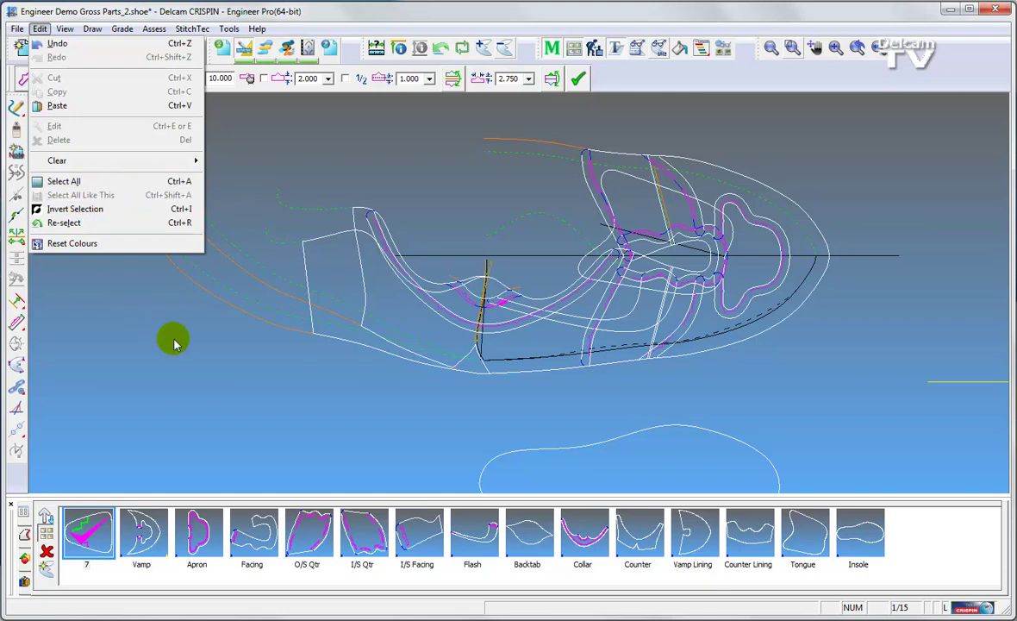
left_click(231, 311)
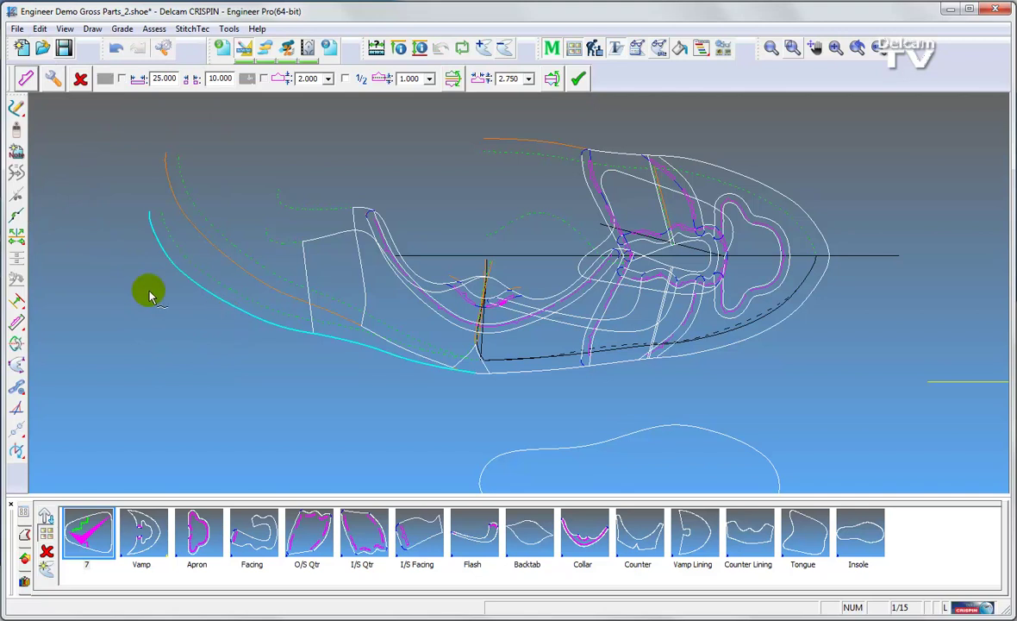
left_click(40, 28)
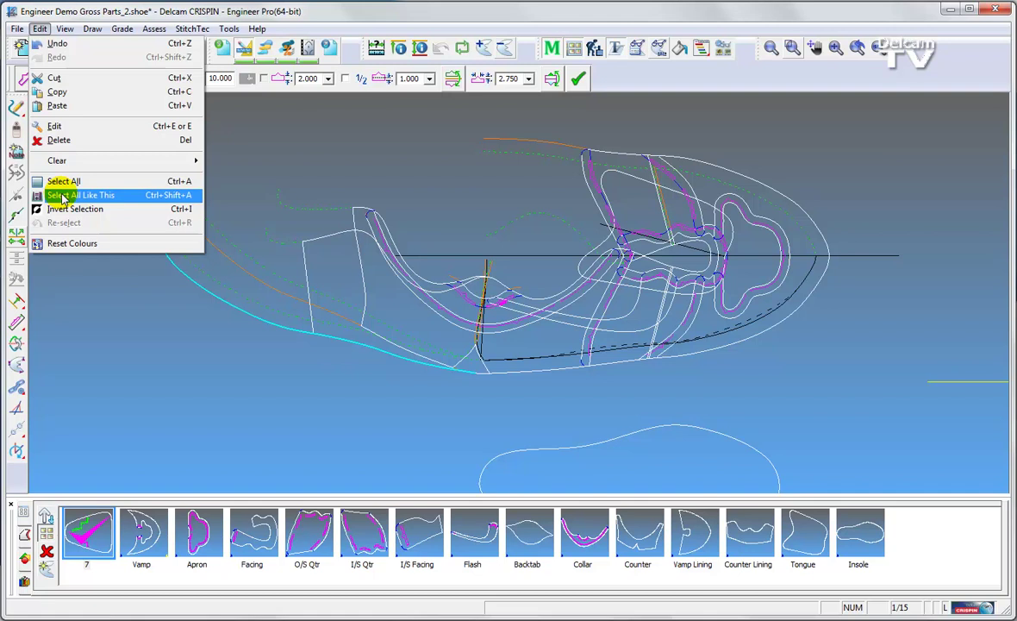
left_click(62, 196)
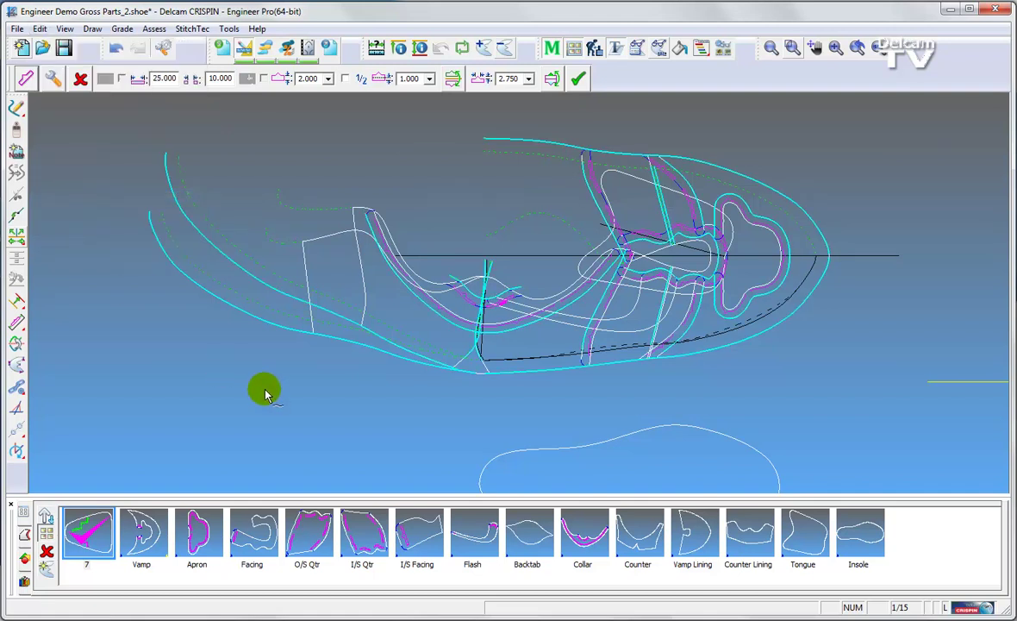
Clear the selection and select all the green dashed lines of the shoe pattern.
middle_click_drag(357, 378, 283, 392)
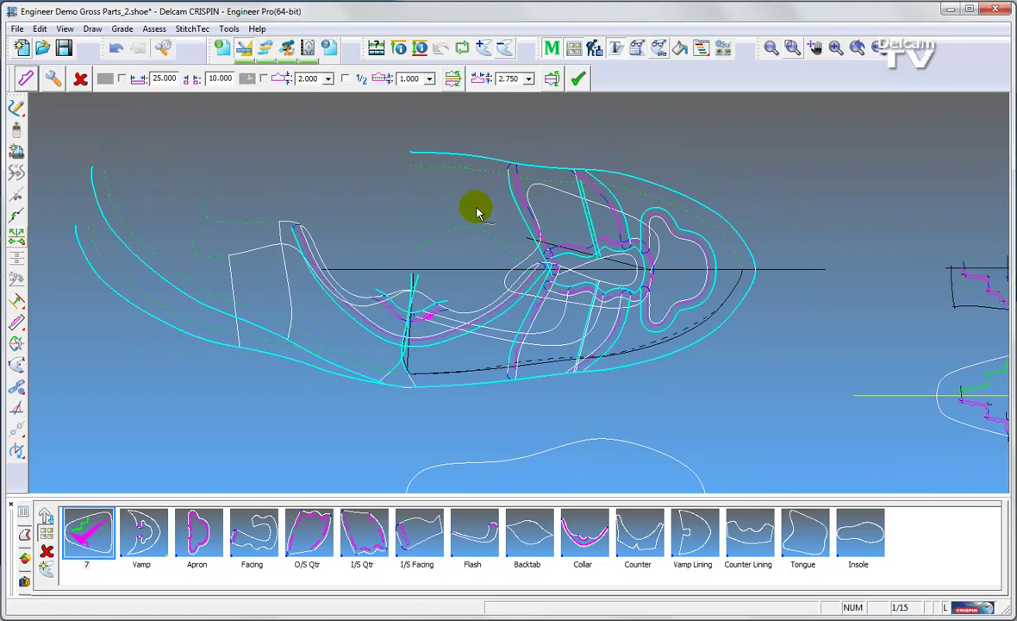
middle_click_drag(281, 182, 361, 159)
left_click(307, 156)
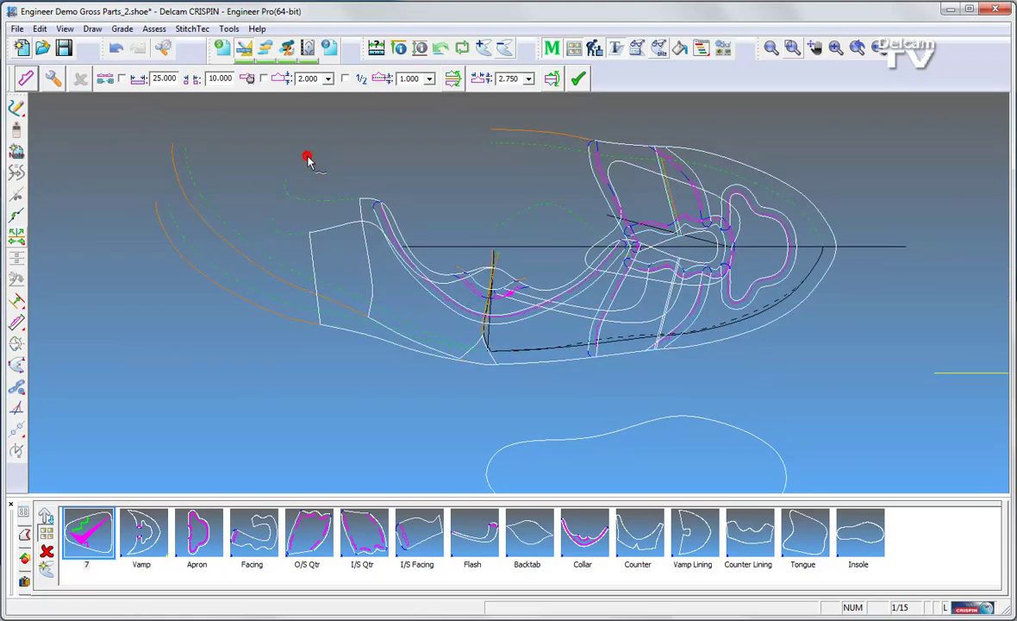
left_click(292, 260)
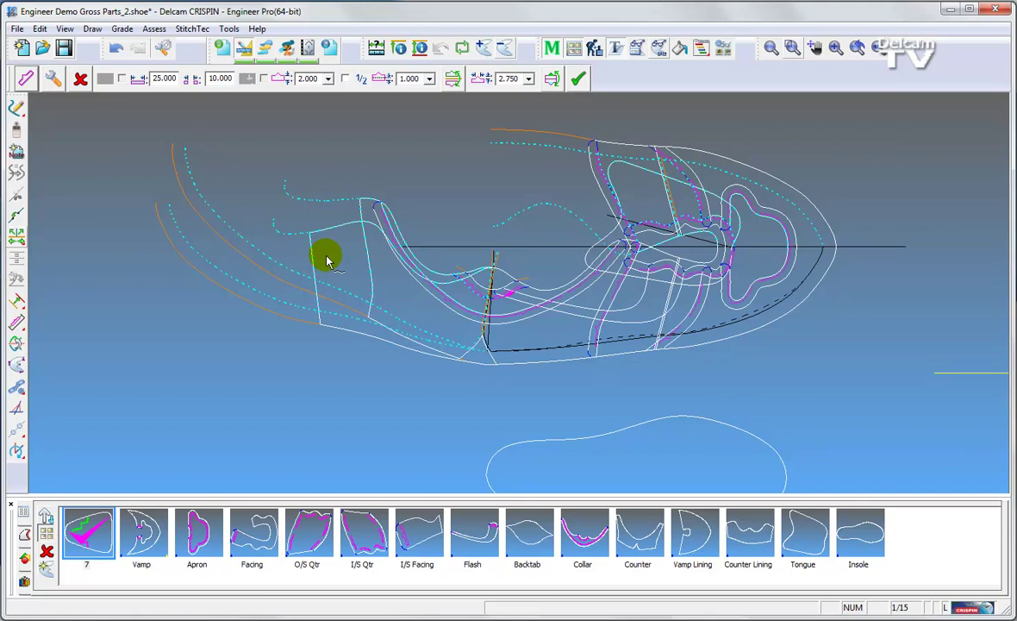
Clear the dashed-line selection and examine the stepped marker in the upper line drawing.
mouse_move(434, 369)
middle_mouse_down()
mouse_move(258, 374)
mouse_move(242, 344)
middle_mouse_up()
scroll(281, 362, "down", 2)
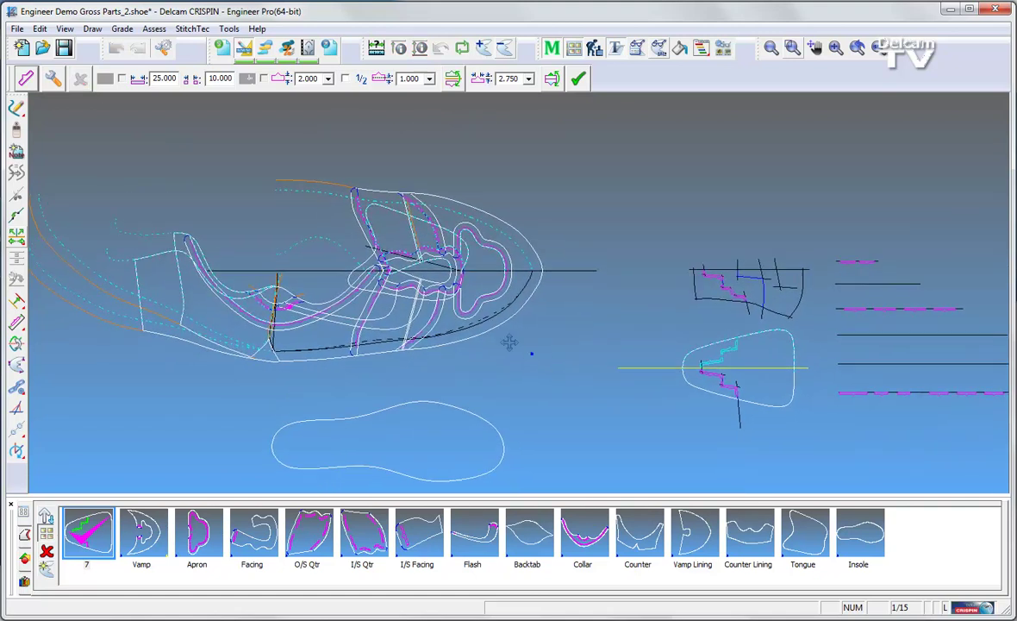
middle_click_drag(533, 356, 466, 312)
right_click(466, 312)
left_click(472, 327)
middle_click_drag(624, 365, 477, 390)
left_click(792, 48)
left_click_drag(472, 225, 609, 315)
middle_click_drag(423, 245, 382, 296)
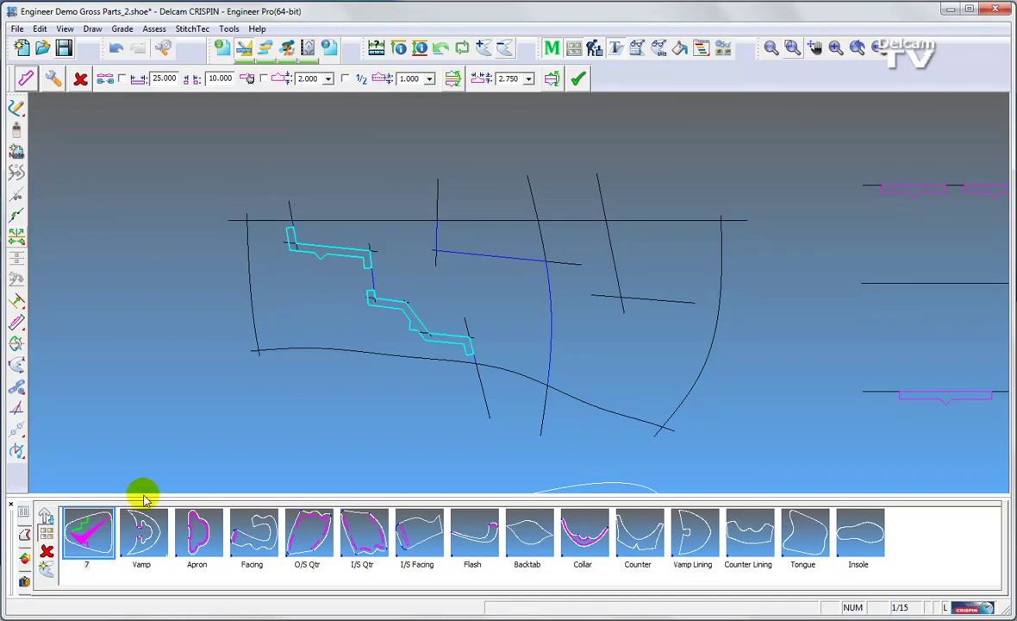
Try to create a boundary line by line from the upper drawing's right curve, lower curve, left curve and straight upper line.
left_click(16, 364)
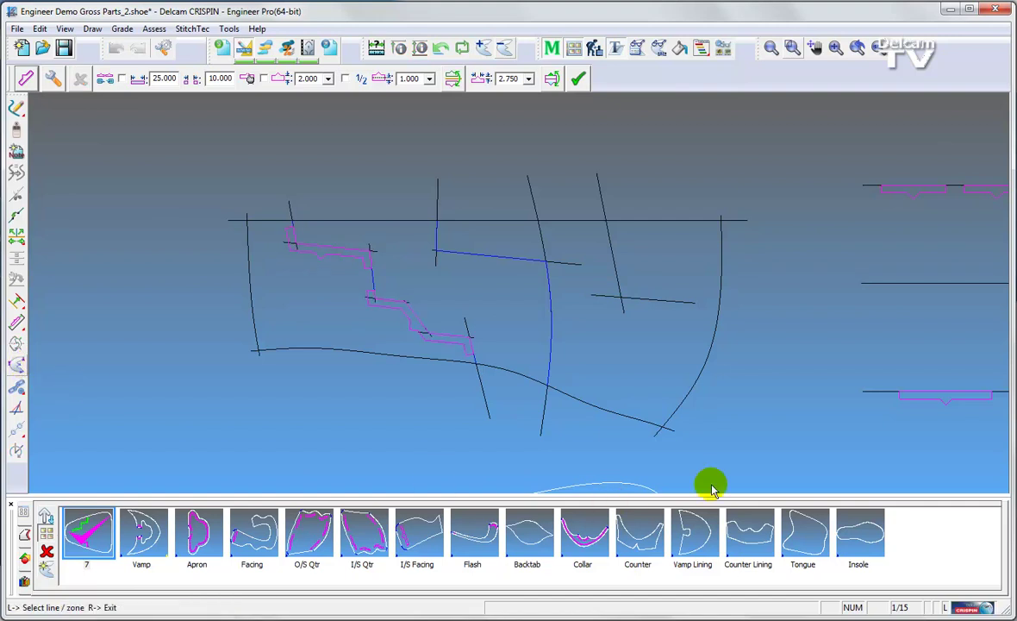
left_click(673, 346)
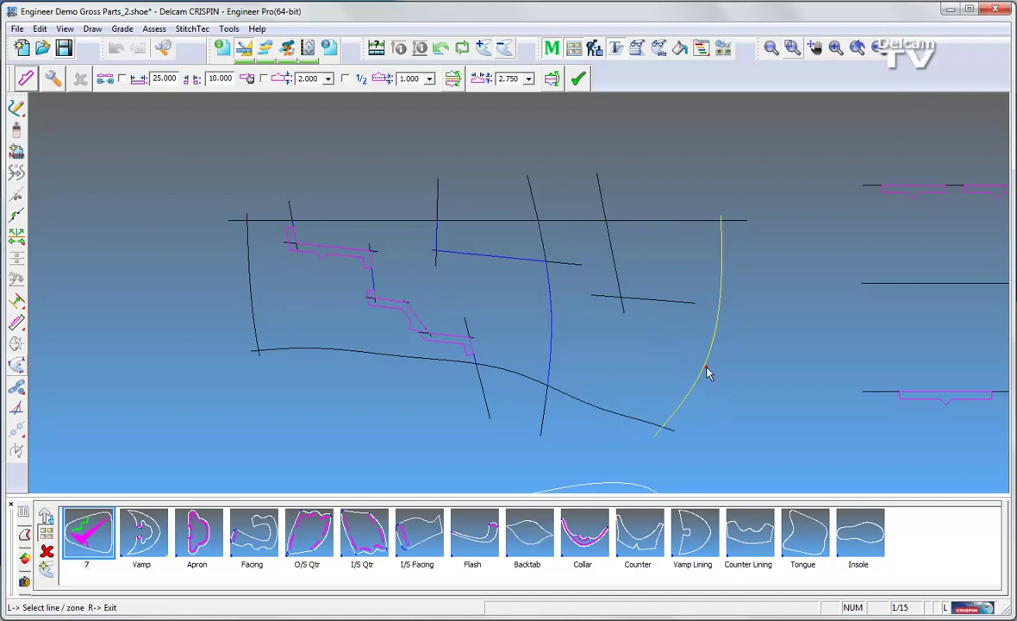
left_click(703, 364)
left_click(634, 418)
left_click(256, 336)
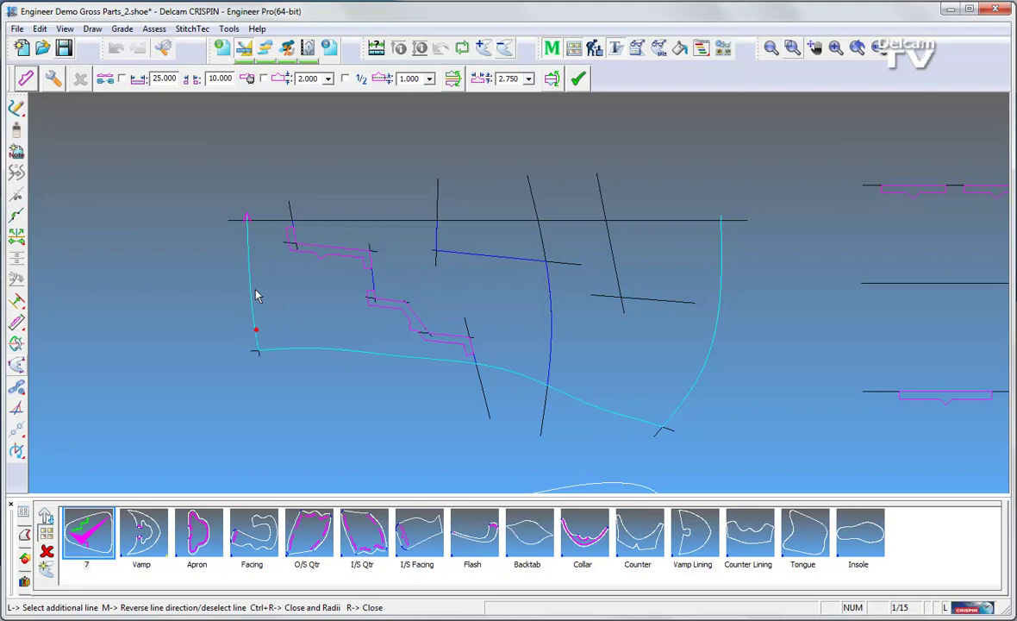
left_click(265, 219)
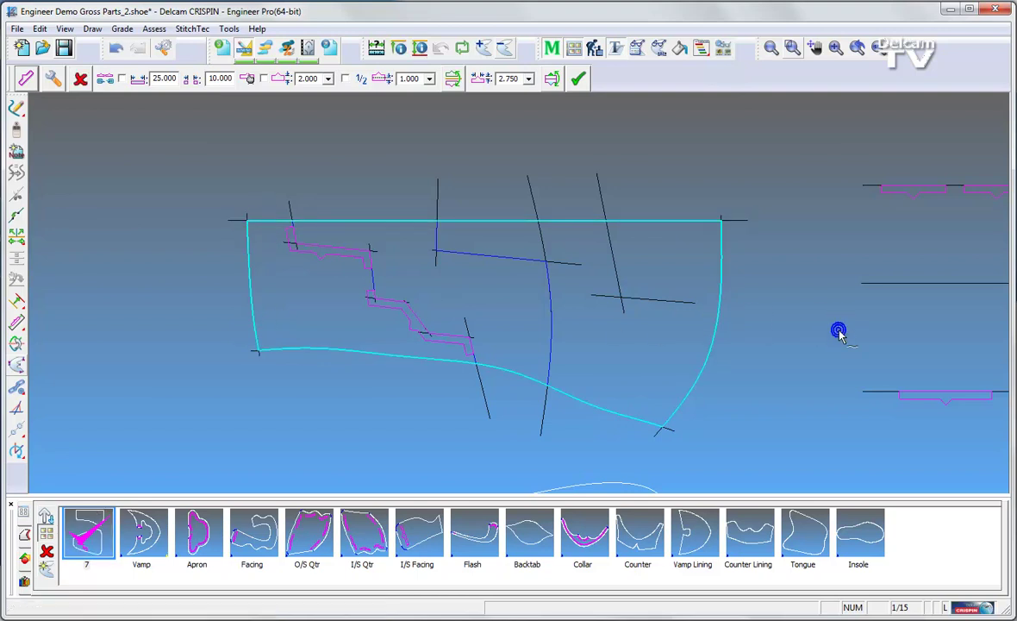
right_click(806, 341)
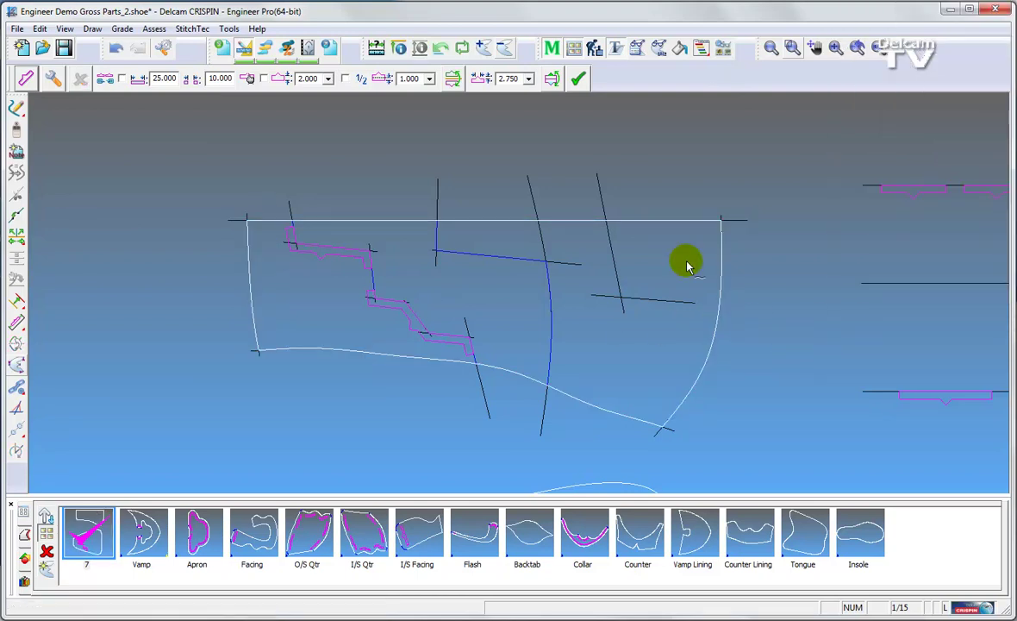
left_click(116, 48)
Create a boundary around the whole upper drawing by combining its right, middle and left zones.
middle_click_drag(765, 386, 737, 357)
left_click(213, 372)
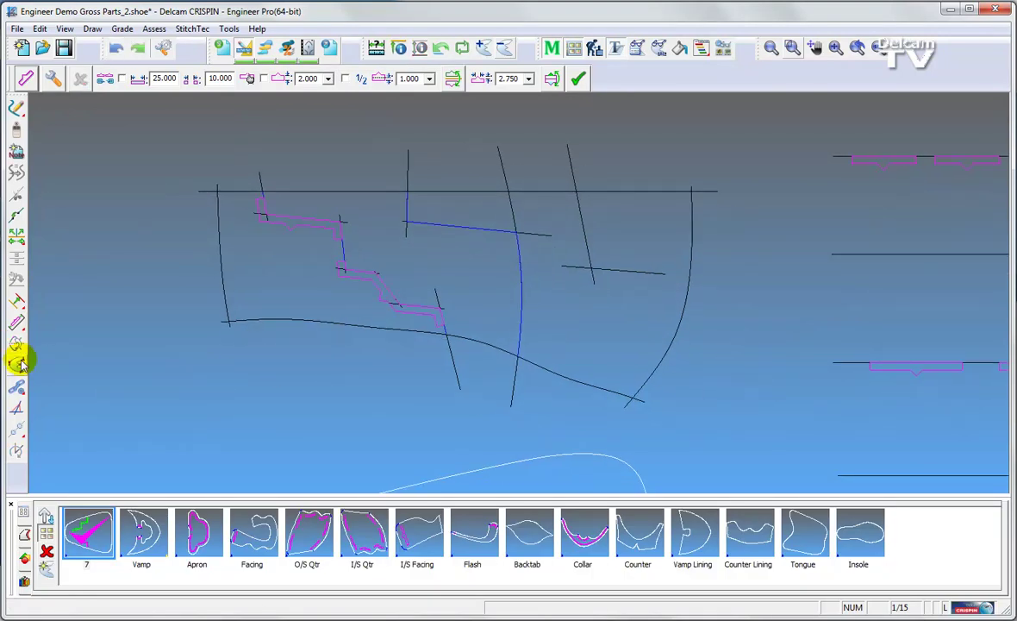
left_click(17, 367)
left_click(648, 235)
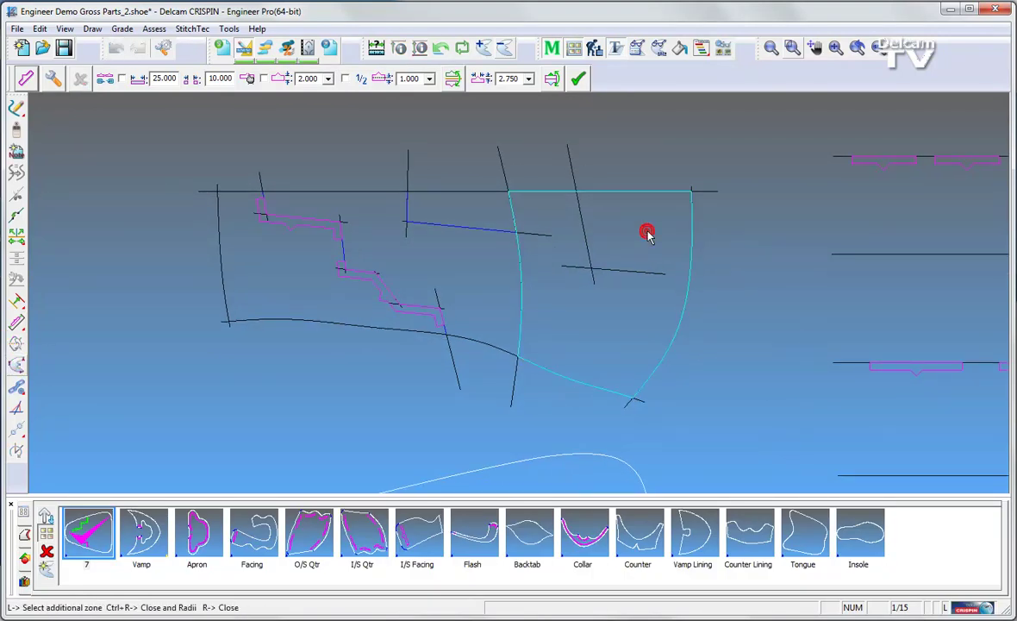
left_click(446, 214)
left_click(287, 293)
left_click(453, 279)
left_click(293, 276)
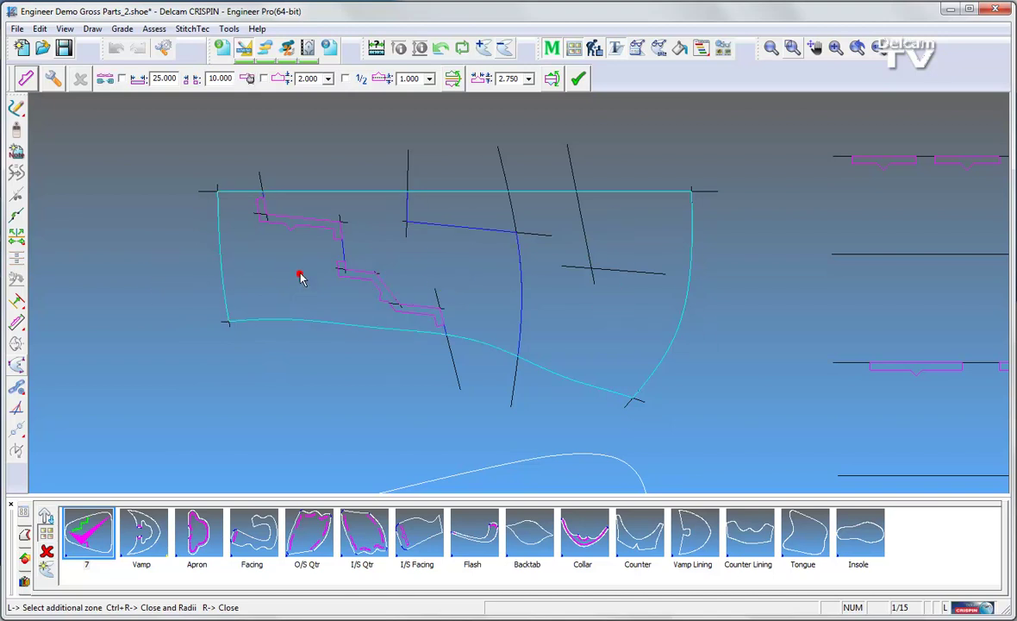
right_click(237, 393)
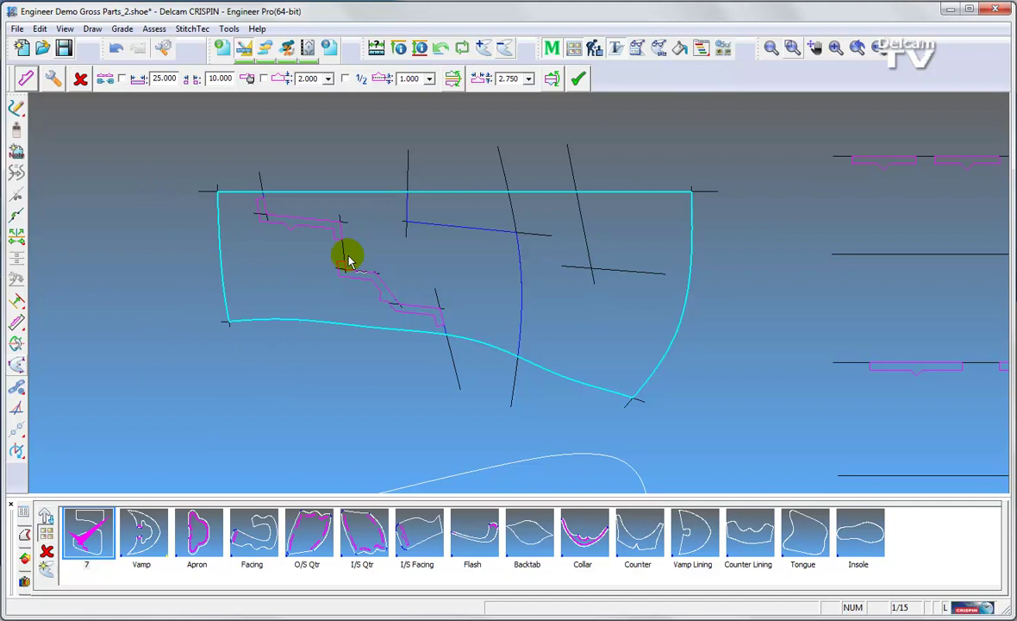
Round the boundary's lower-left, upper-left and upper-right corners with a radius of 8.000 and clear the selection.
right_click(393, 230)
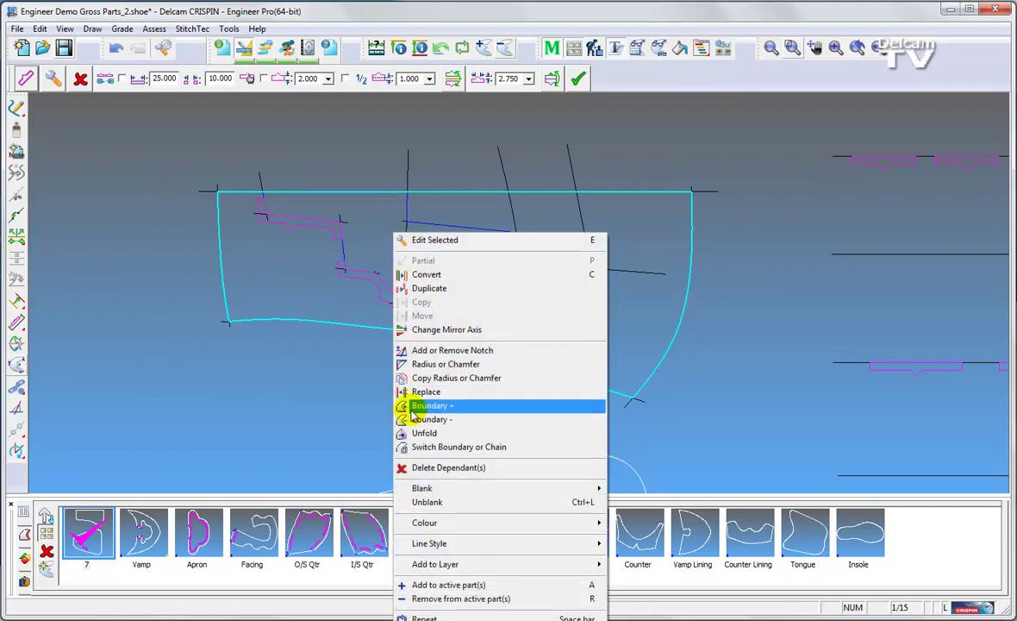
left_click(405, 364)
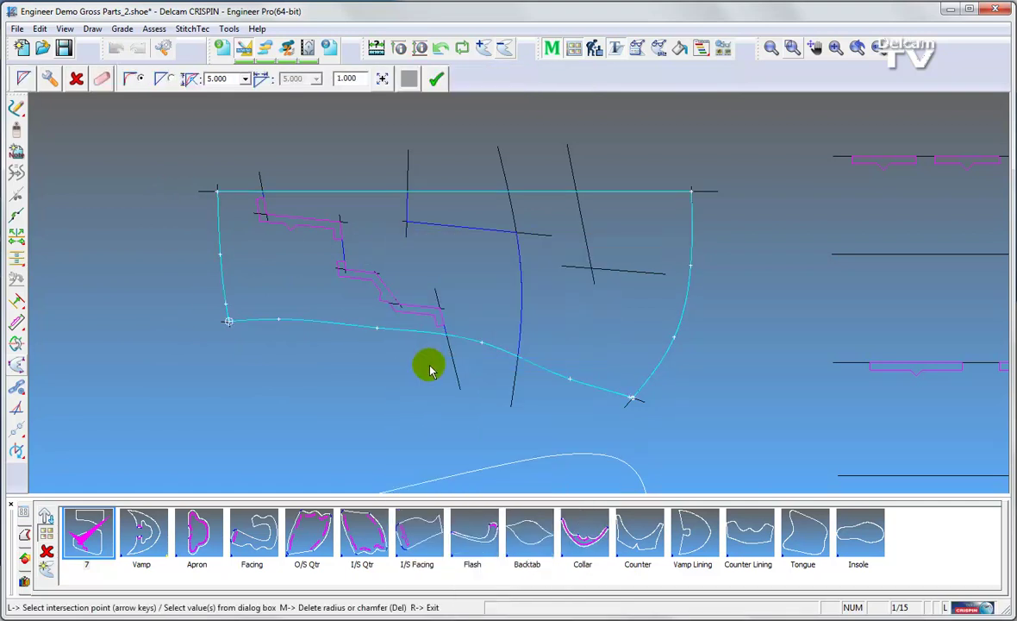
left_click(227, 320)
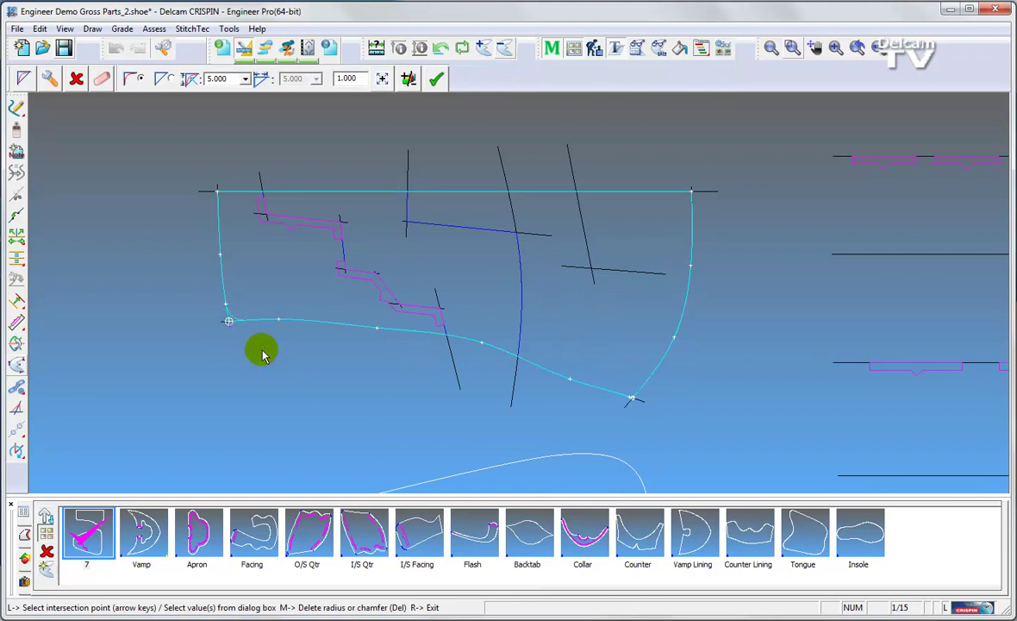
left_click(245, 79)
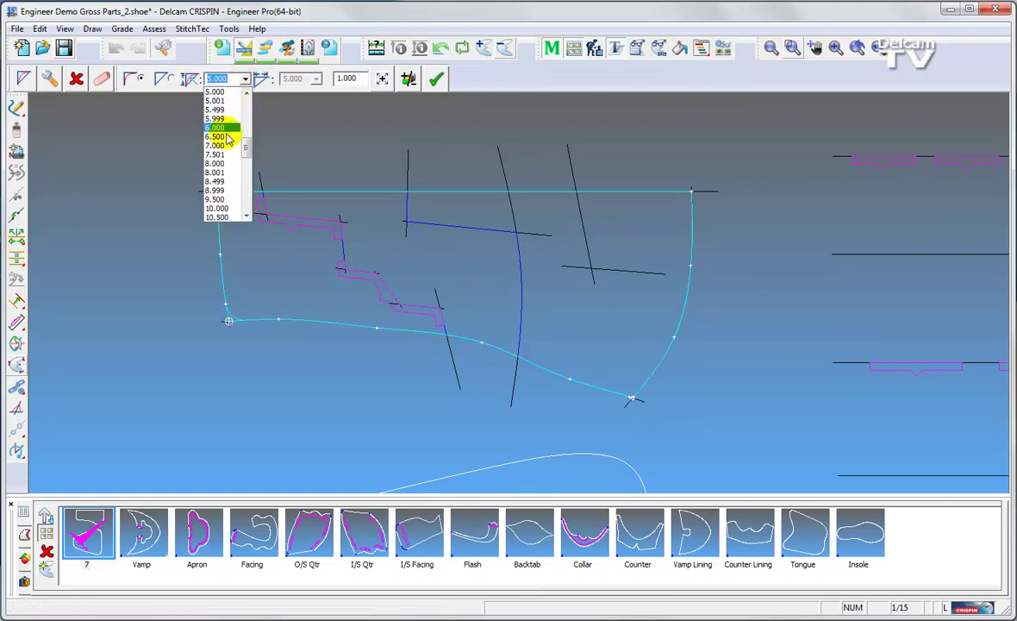
left_click(218, 163)
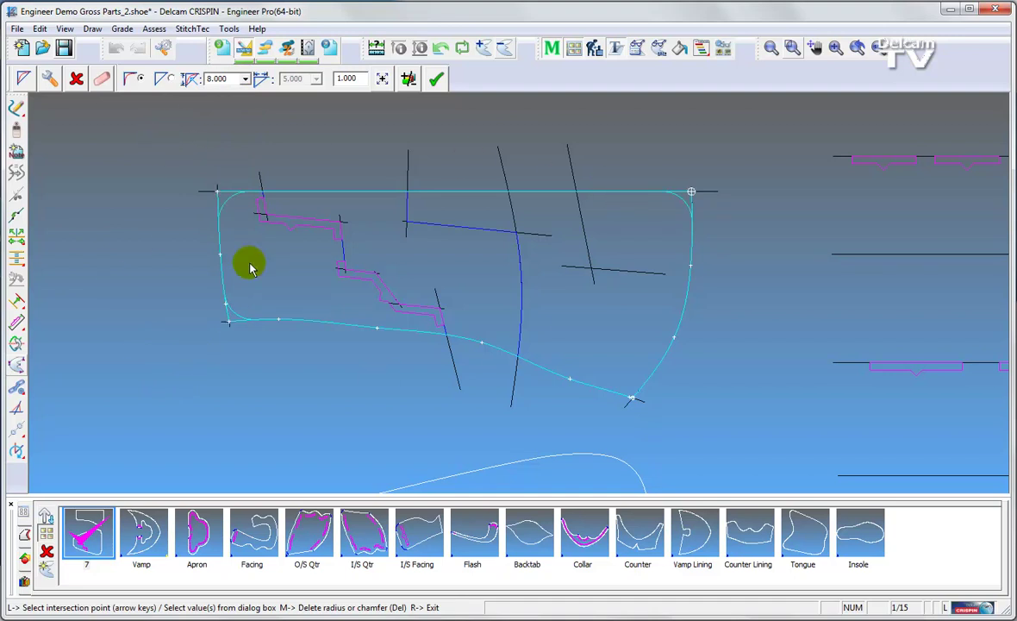
right_click(749, 289)
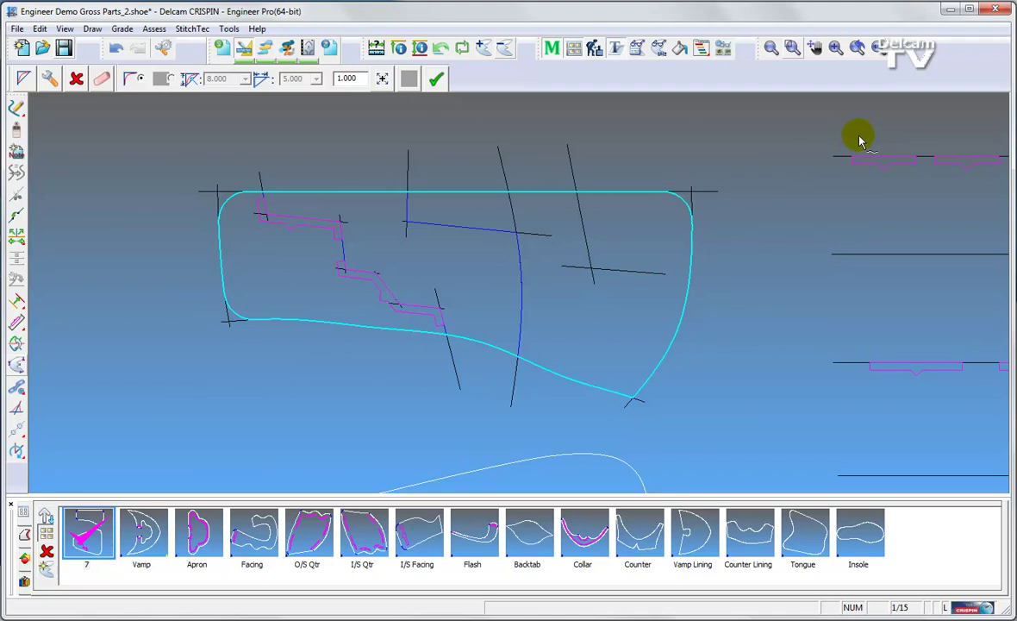
scroll(791, 302, "down", 2)
middle_click_drag(505, 379, 680, 299)
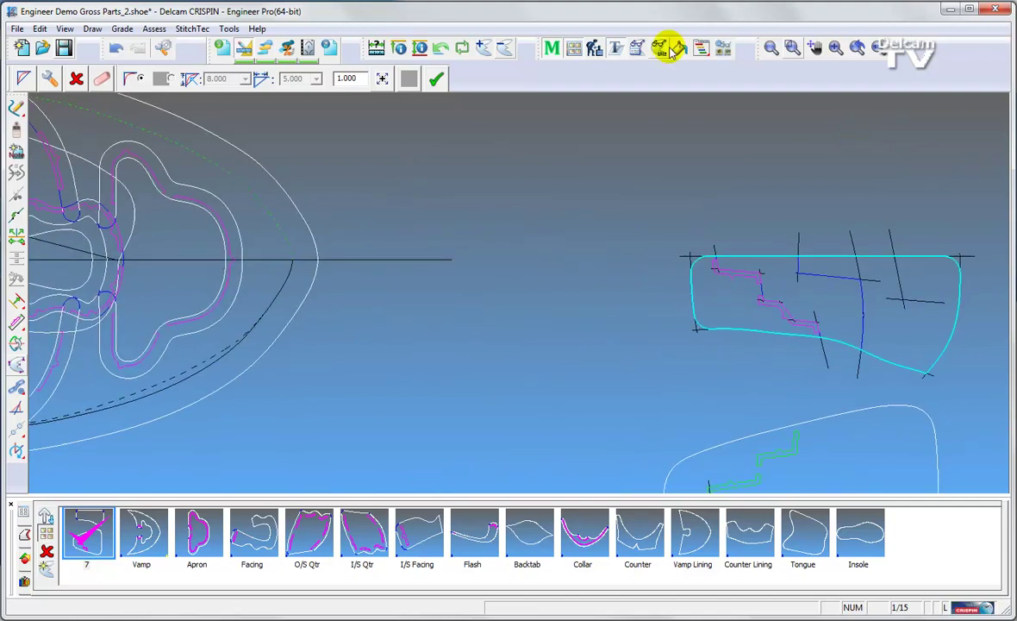
left_click(437, 78)
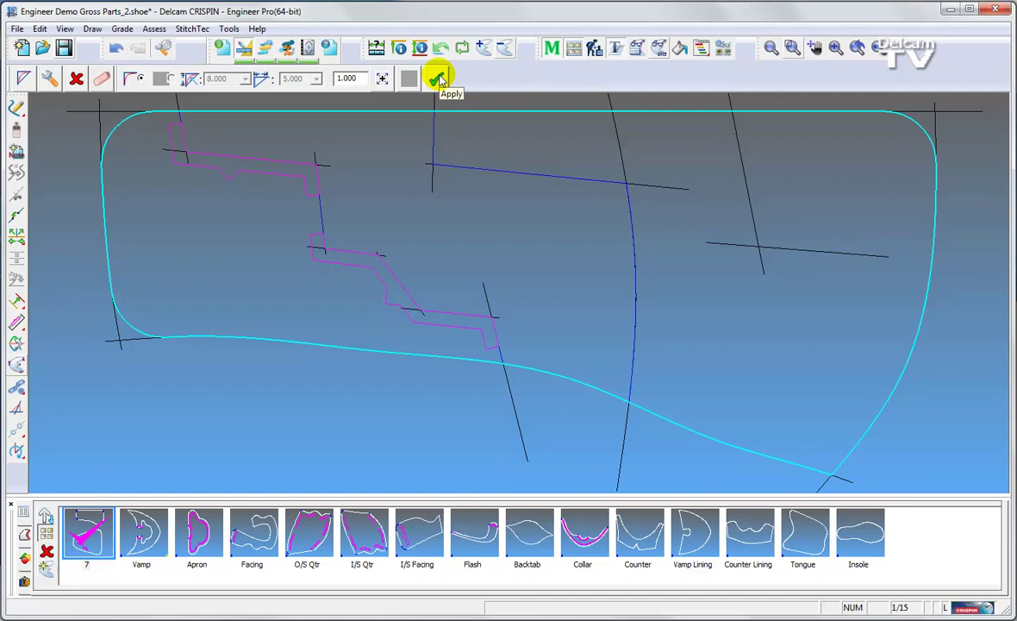
left_click(488, 268)
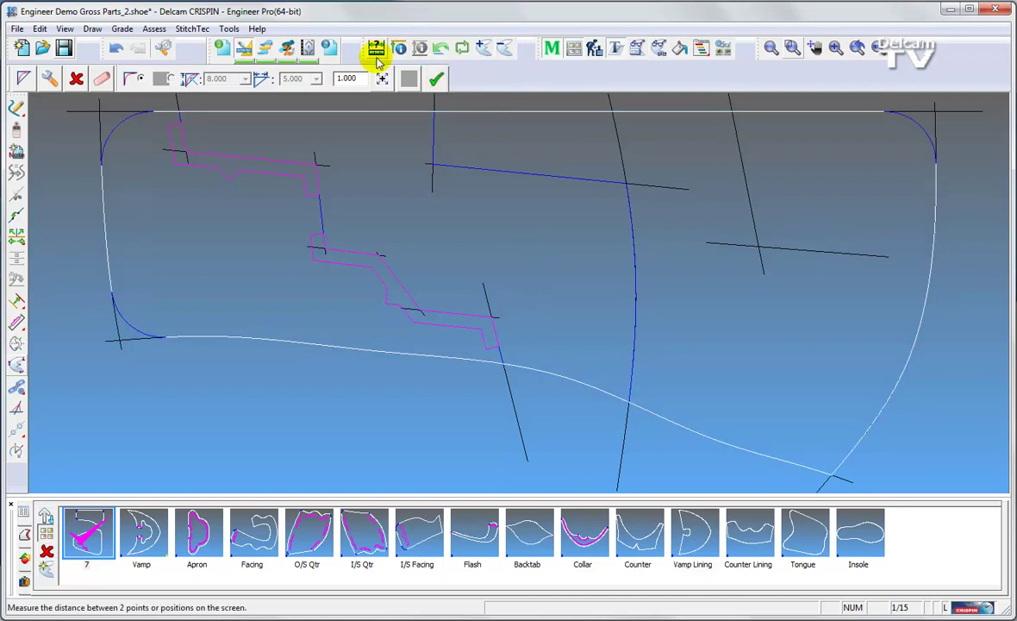
Flip the whole shoe pattern with all its lines and parts.
key("Home")
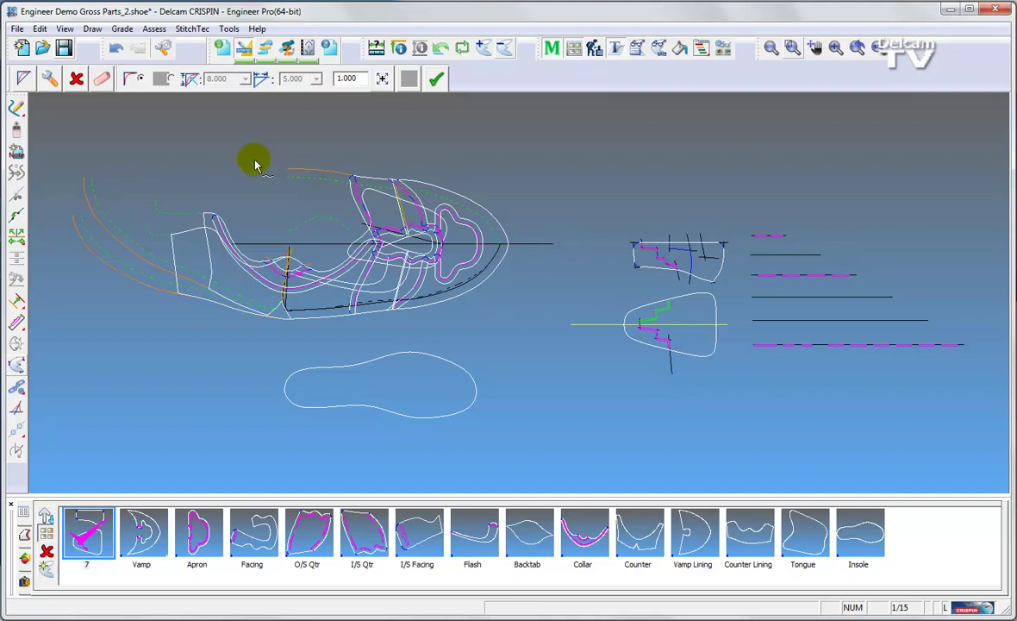
left_click(93, 29)
mouse_move(110, 153)
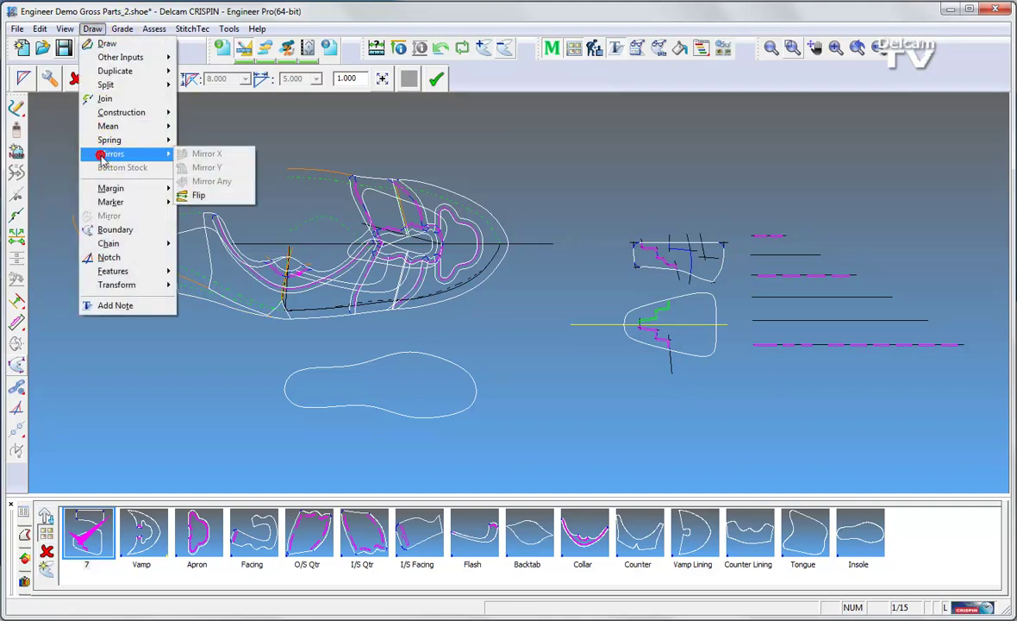
left_click(193, 195)
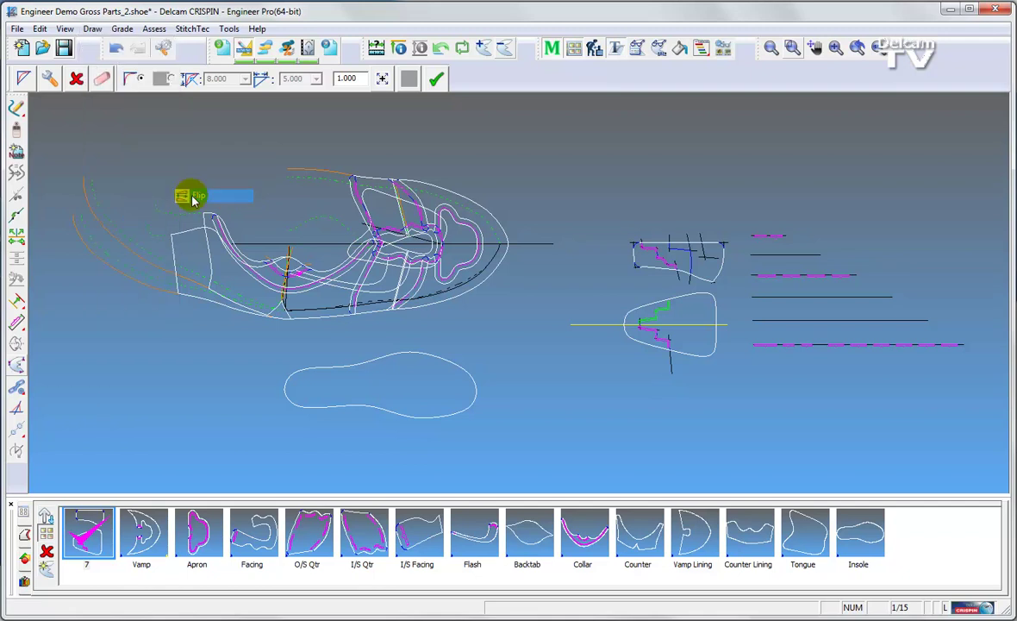
middle_click_drag(434, 305, 401, 331)
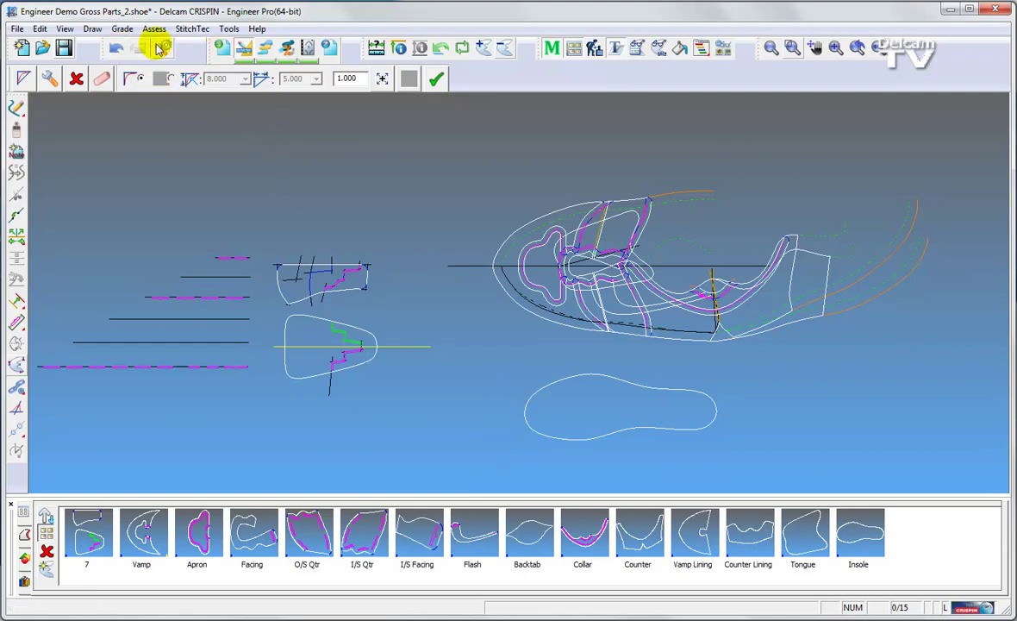
Flip the whole shoe pattern back to its original orientation.
left_click(92, 28)
mouse_move(110, 155)
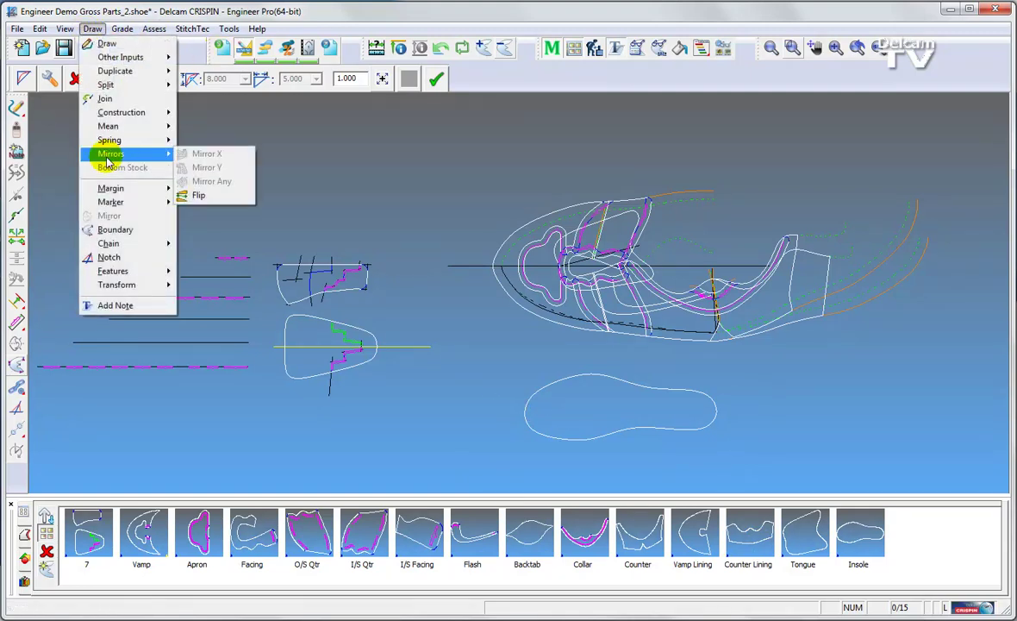
left_click(235, 193)
mouse_move(508, 269)
middle_mouse_down()
mouse_move(495, 334)
mouse_move(608, 323)
middle_mouse_up()
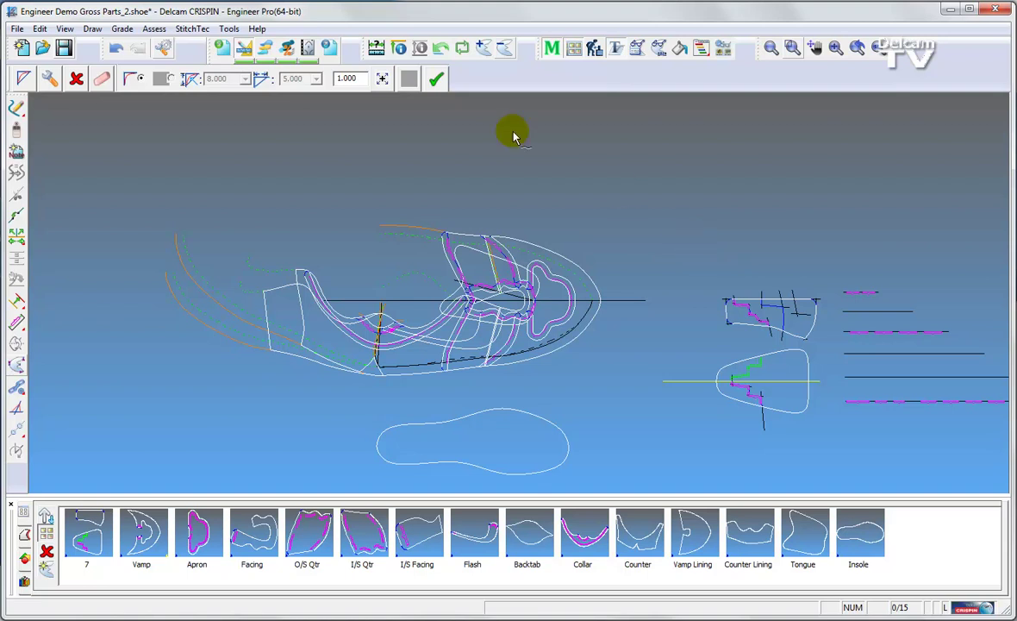
middle_click_drag(586, 359, 480, 280)
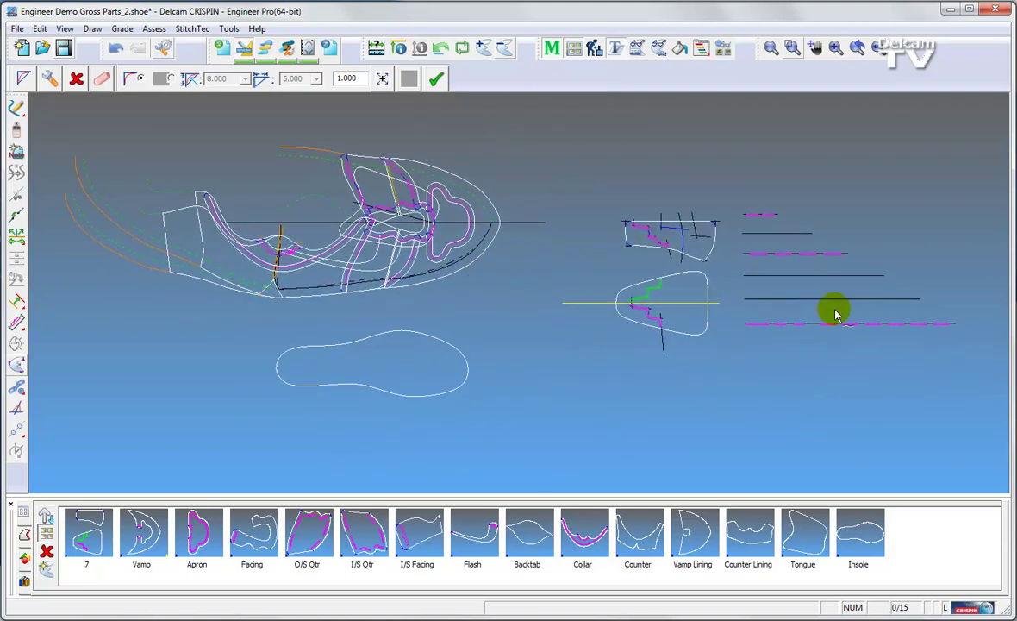
Select the second-lowest straight black line and examine its options for synchronising and updating in 3D.
left_click(771, 290)
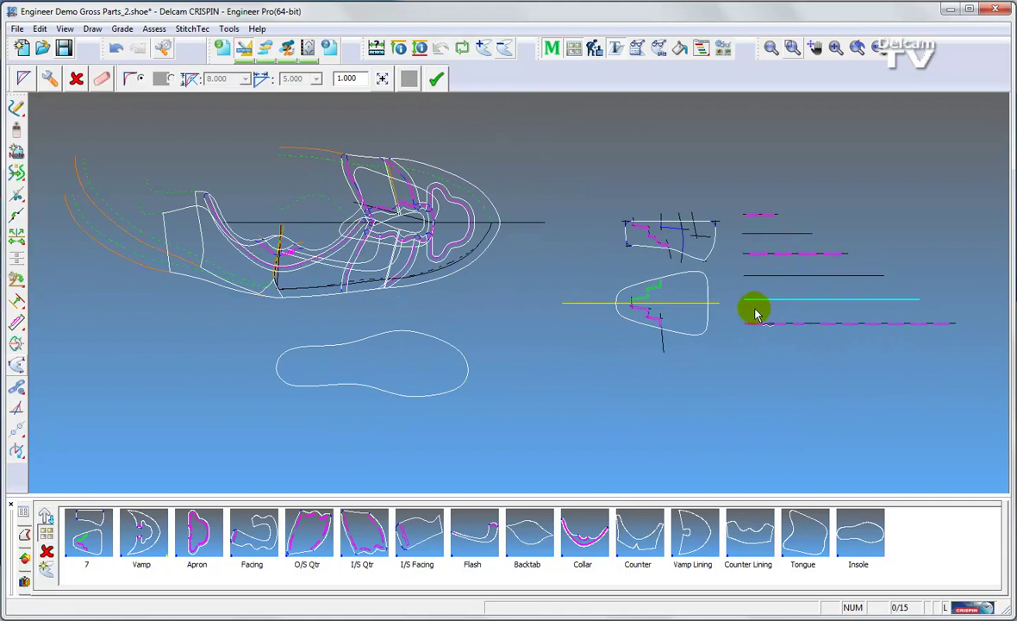
right_click(552, 160)
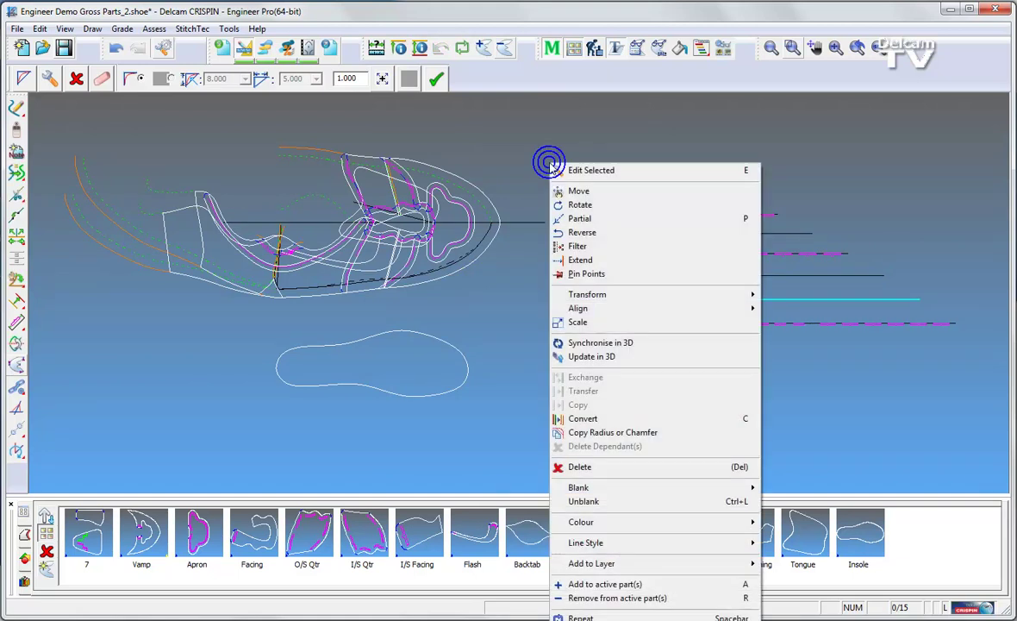
left_click(586, 355)
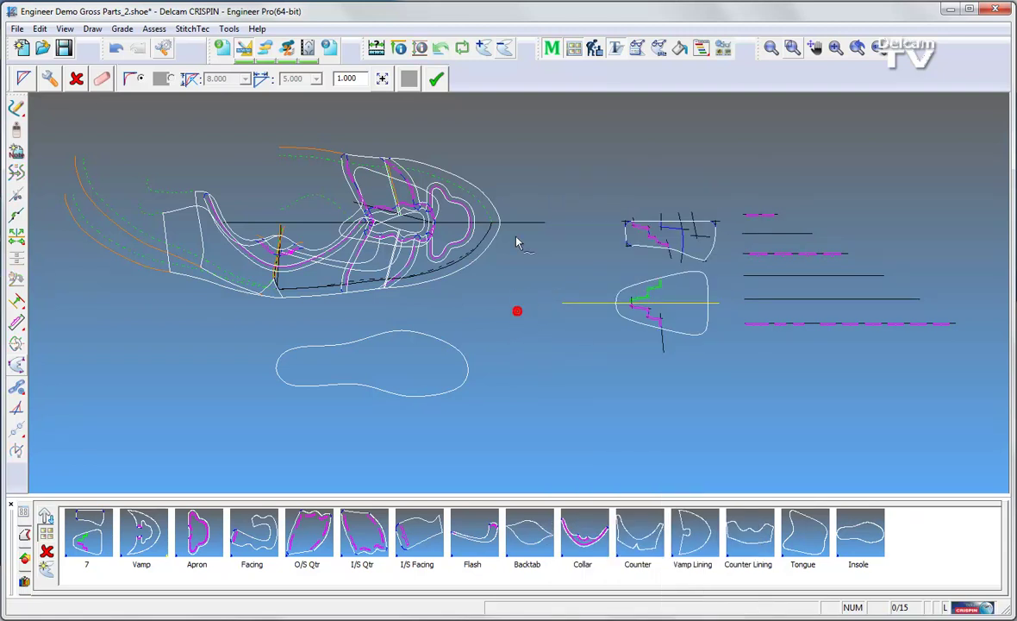
Start a new empty pattern, switch to ShoeMaker Pro and load the Child last into the model.
left_click(21, 48)
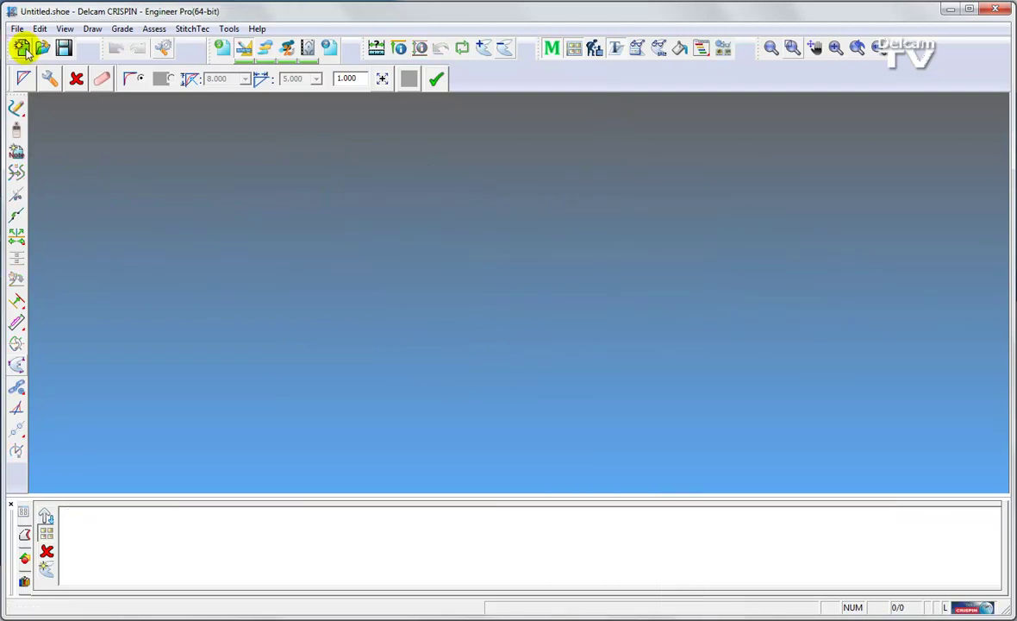
left_click(949, 10)
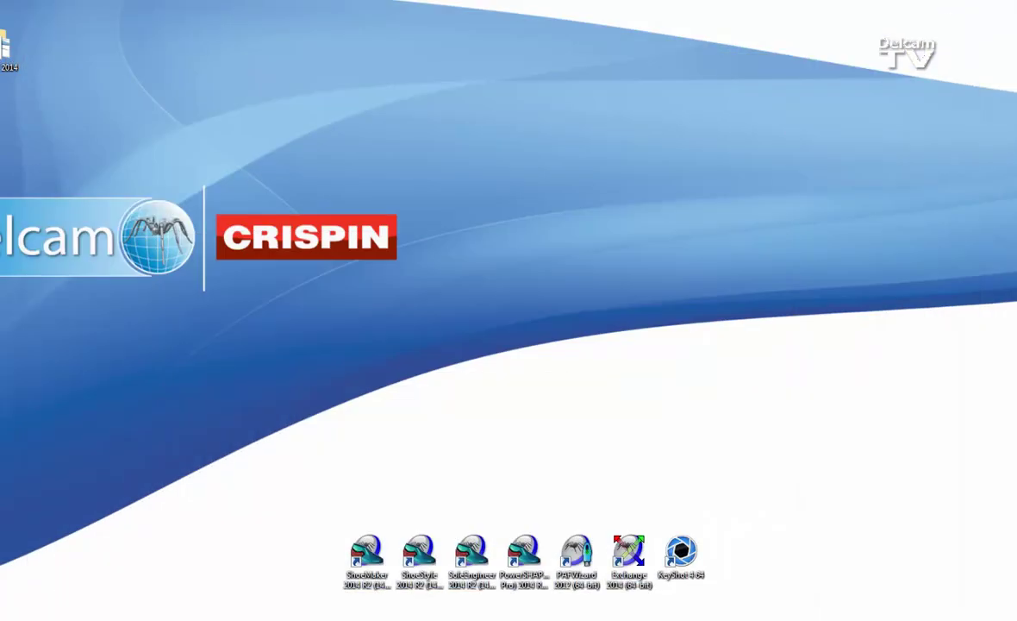
key("alt+Tab")
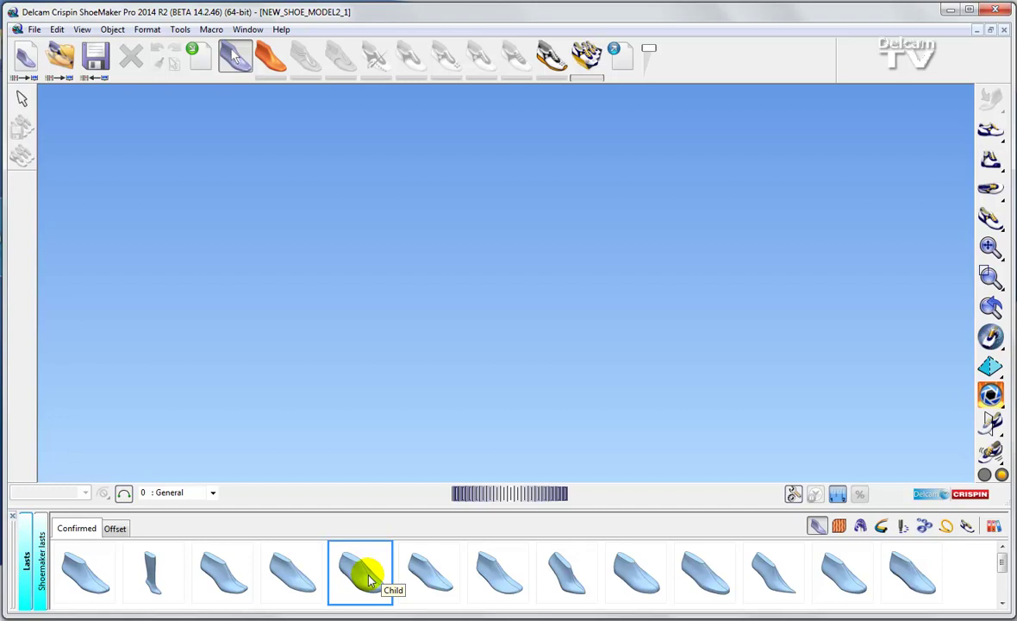
left_click_drag(372, 580, 562, 287)
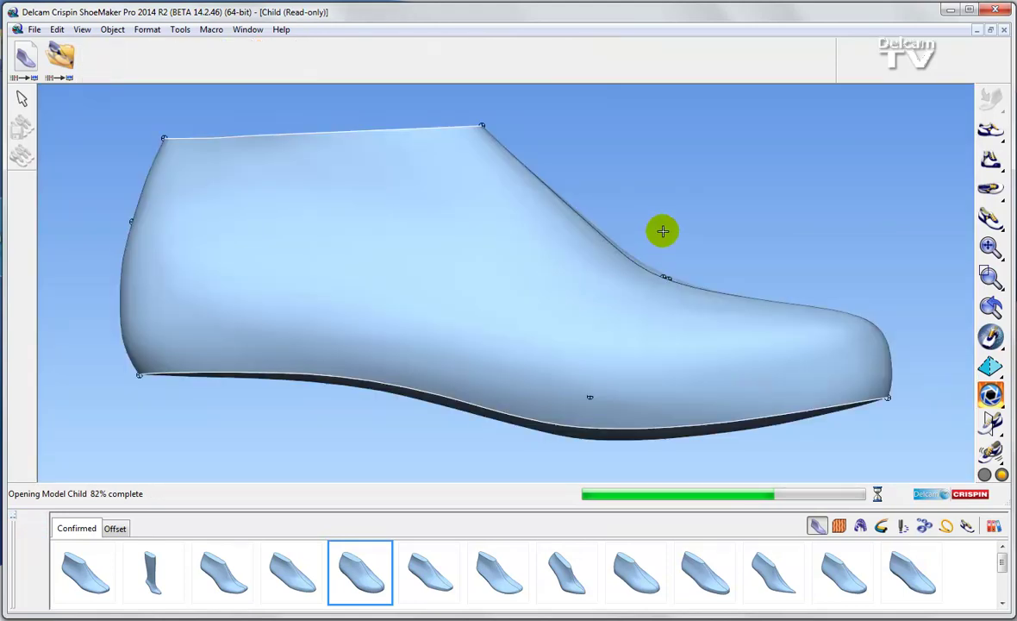
Draw a sagging style-line across the upper side of the last, from near the heel to the instep.
left_click(305, 59)
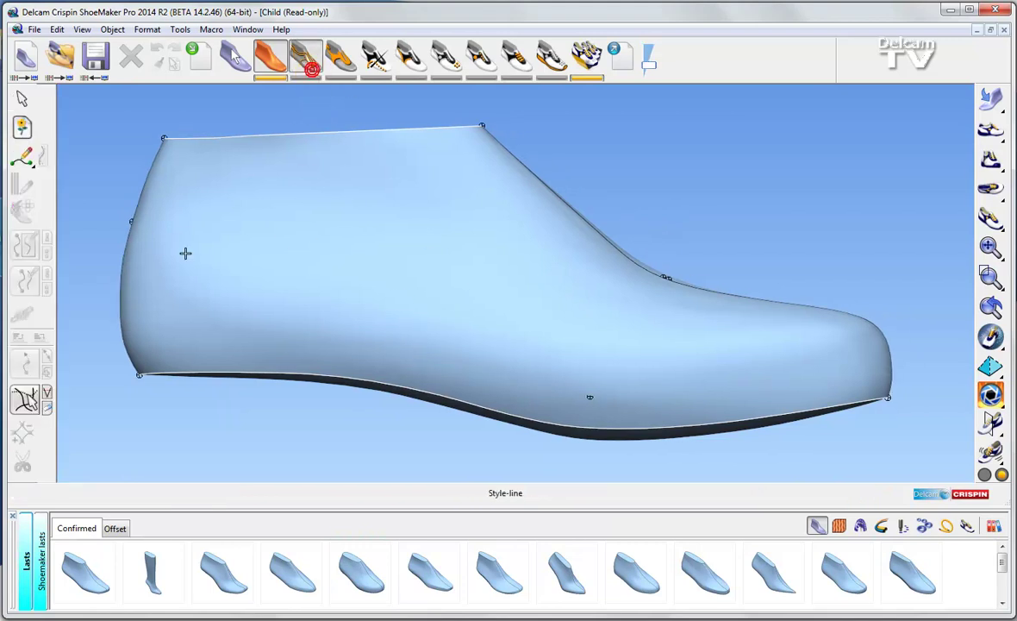
left_click(22, 156)
left_click(221, 192)
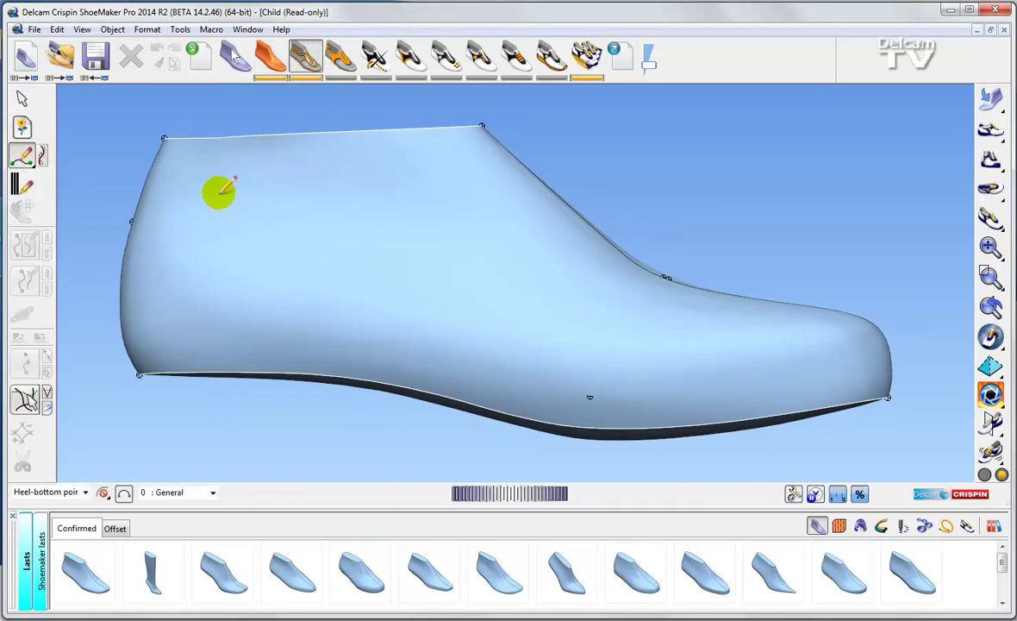
left_click(277, 231)
left_click(464, 256)
left_click(536, 221)
left_click(532, 223)
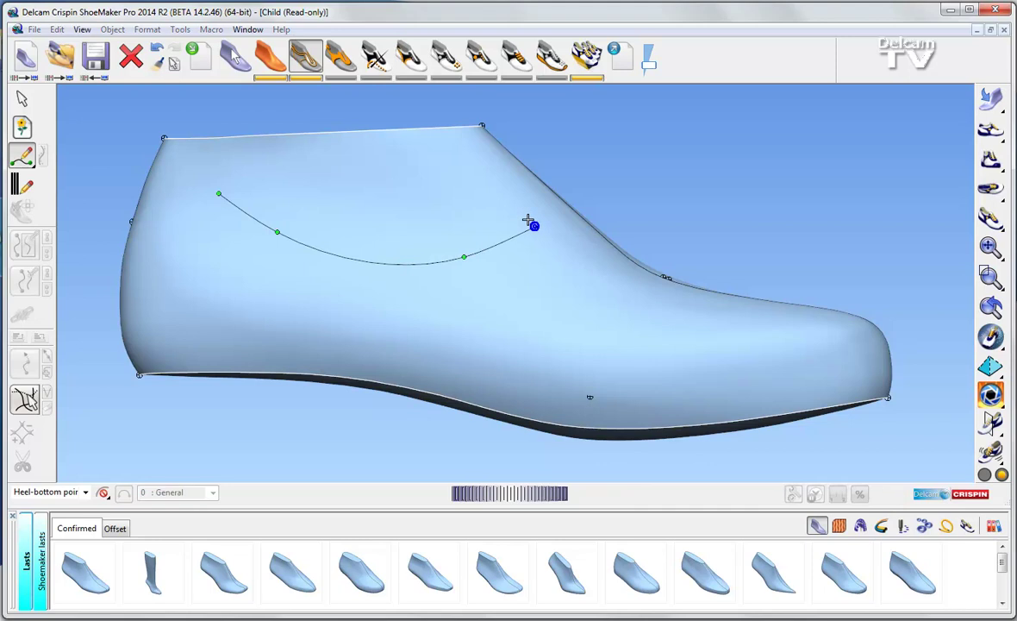
Draw the front style-line down from the instep and the lower style-line running back towards the heel.
left_click(529, 221)
left_click(566, 298)
left_click(584, 364)
left_click(584, 365)
left_click(608, 362)
left_click(441, 332)
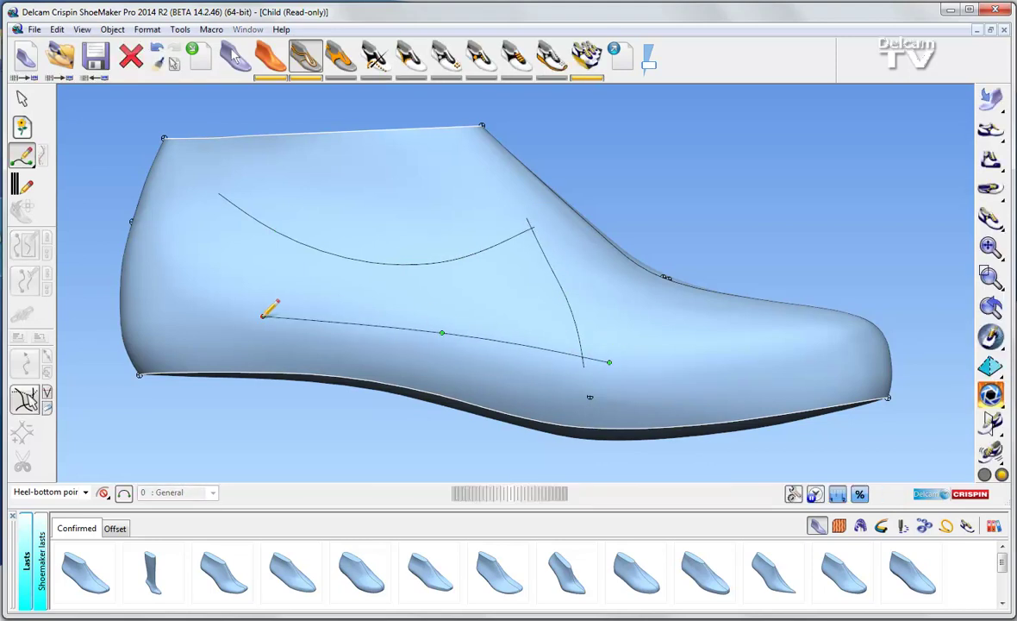
left_click(212, 322)
left_click(211, 323)
Draw the rear style-line from the lower line up across the top curve to enclose the side panel area.
left_click(218, 336)
left_click(225, 287)
left_click(273, 206)
left_click(272, 206)
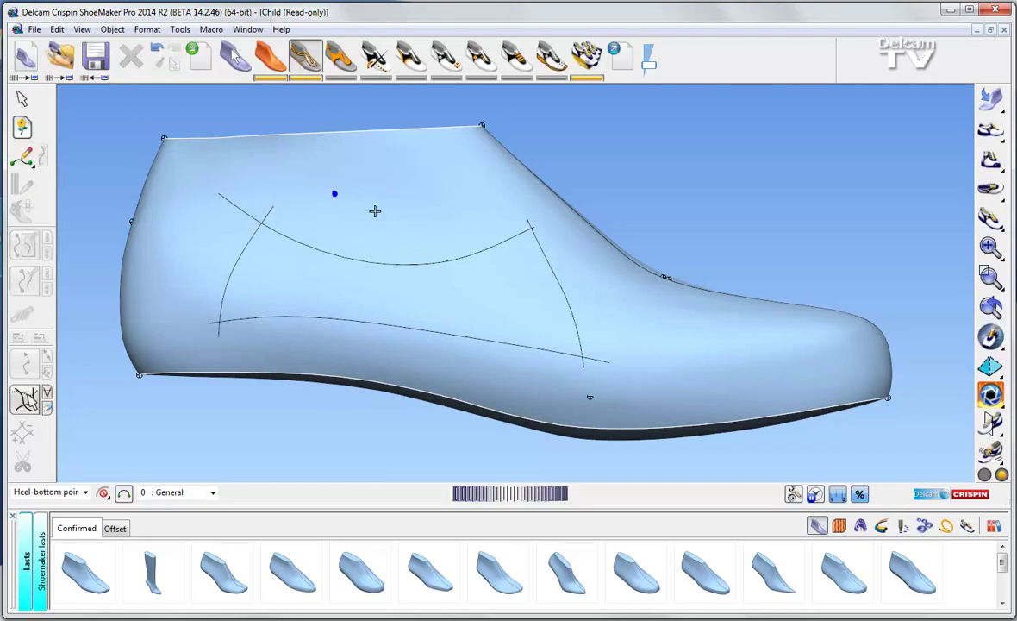
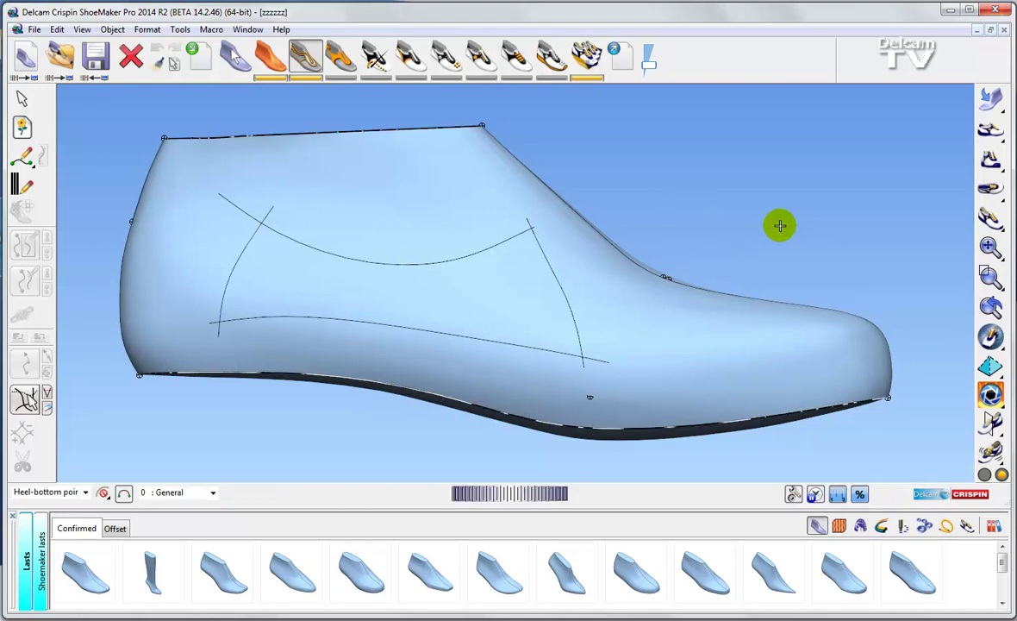
Export the last with its style-lines as a shoe pattern, and save and close the zzzzzz model.
left_click(586, 55)
left_click(24, 97)
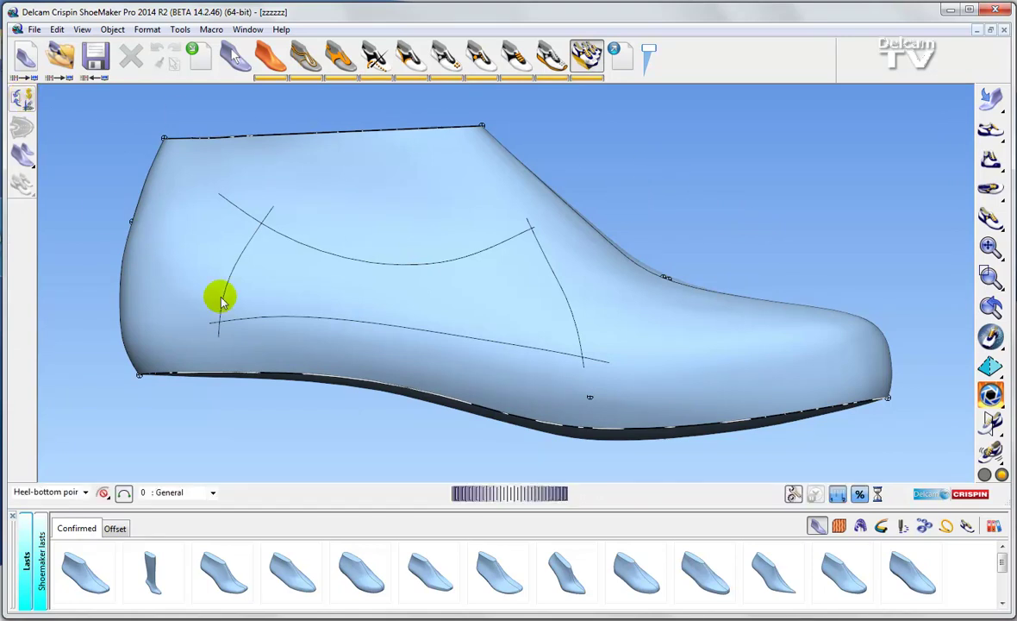
left_click(676, 284)
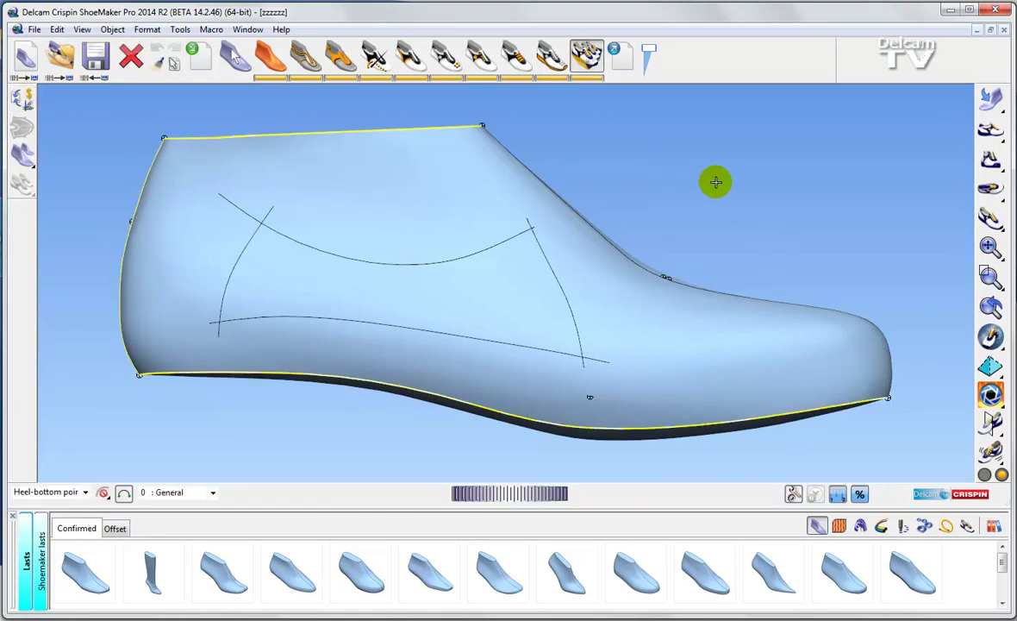
left_click(95, 54)
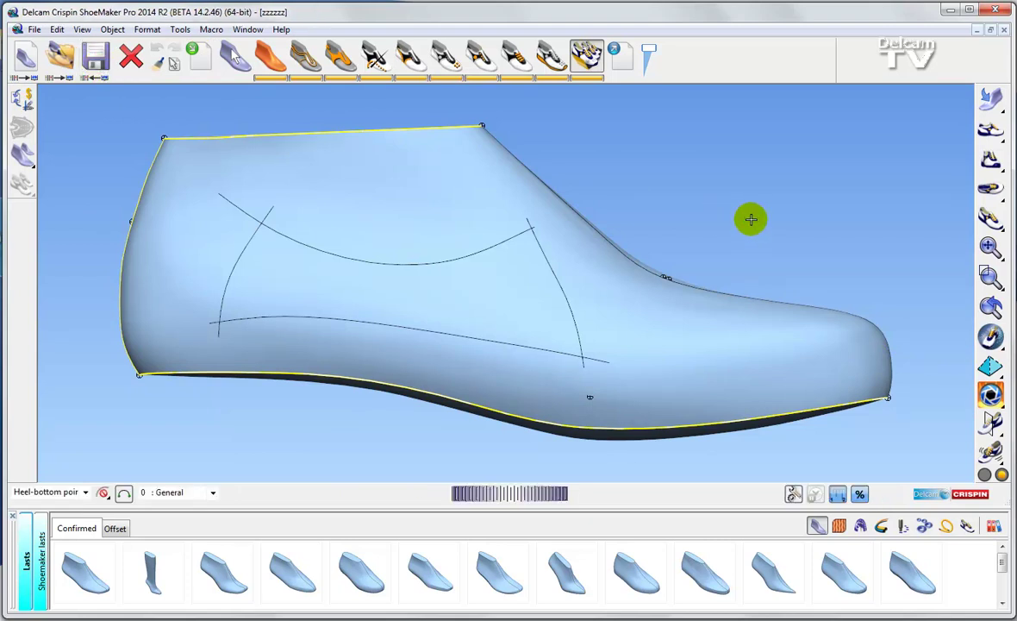
left_click(1004, 31)
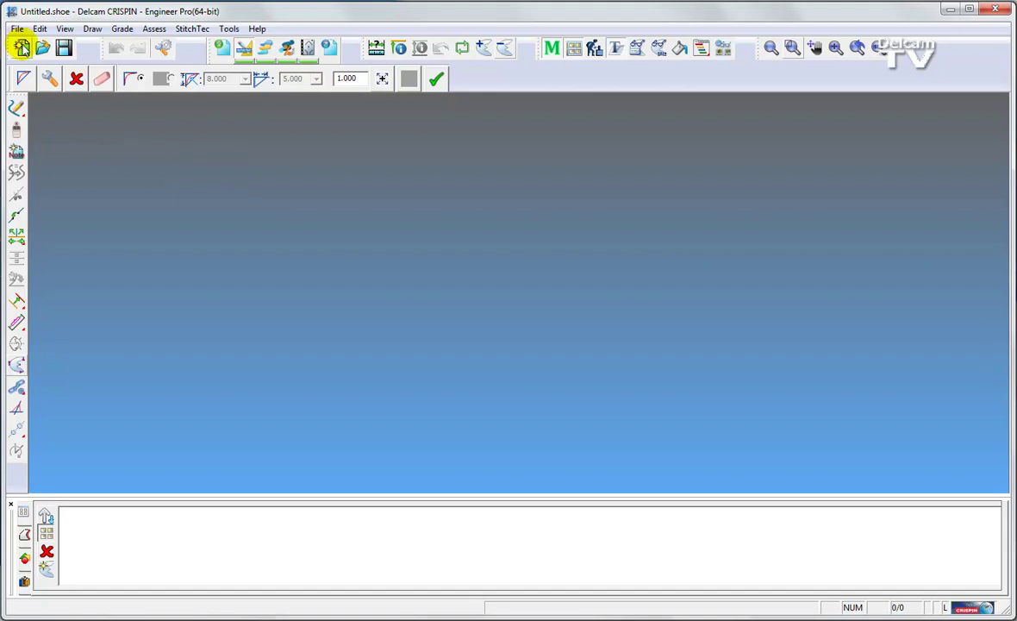
Open the zzzzzz.shoe pattern file from the Desktop.
left_click(42, 47)
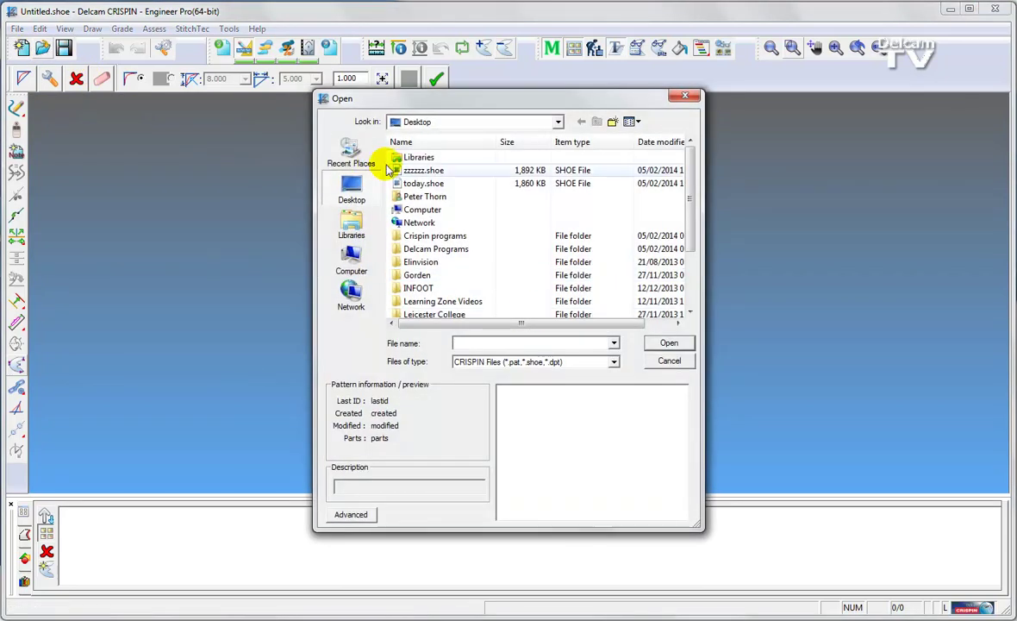
left_click(414, 170)
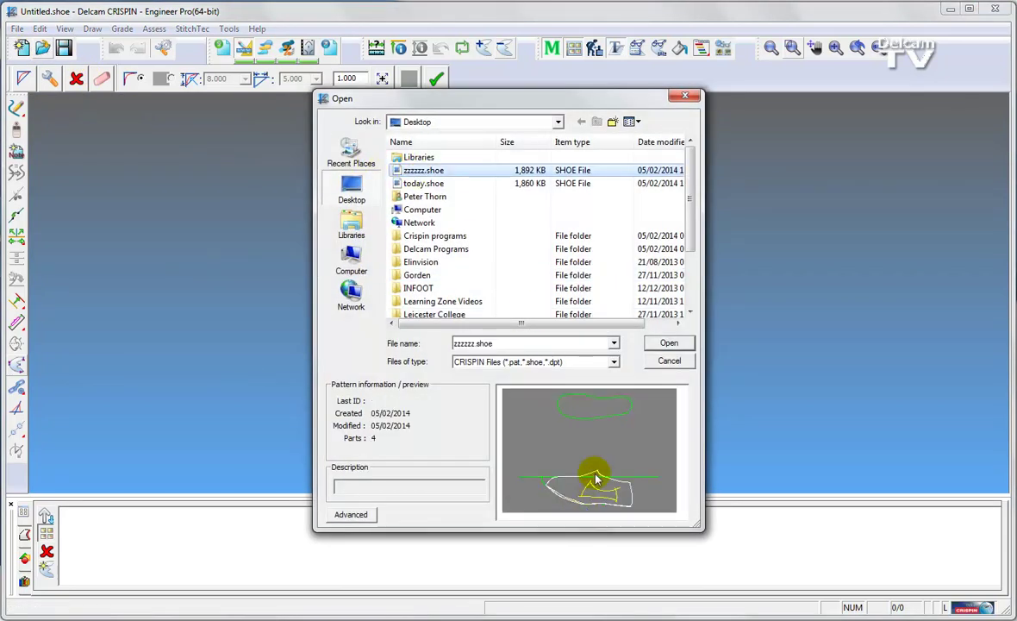
left_click(668, 343)
Reshape the upper style-line into a stepped wave by moving its points, and synchronise it in 3D.
middle_click_drag(529, 449, 615, 482)
scroll(504, 306, "up", 4)
middle_click_drag(643, 262, 512, 286)
scroll(562, 295, "up", 2)
double_click(525, 260)
left_click_drag(521, 259, 521, 230)
left_click_drag(648, 259, 604, 271)
left_click_drag(464, 217, 481, 203)
right_click(518, 199)
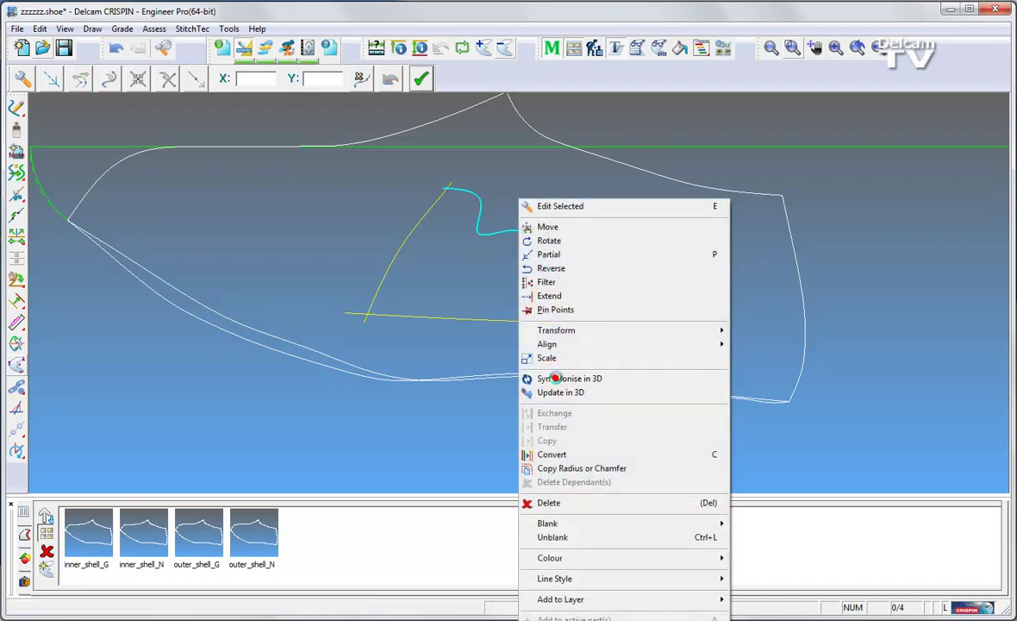
left_click(559, 379)
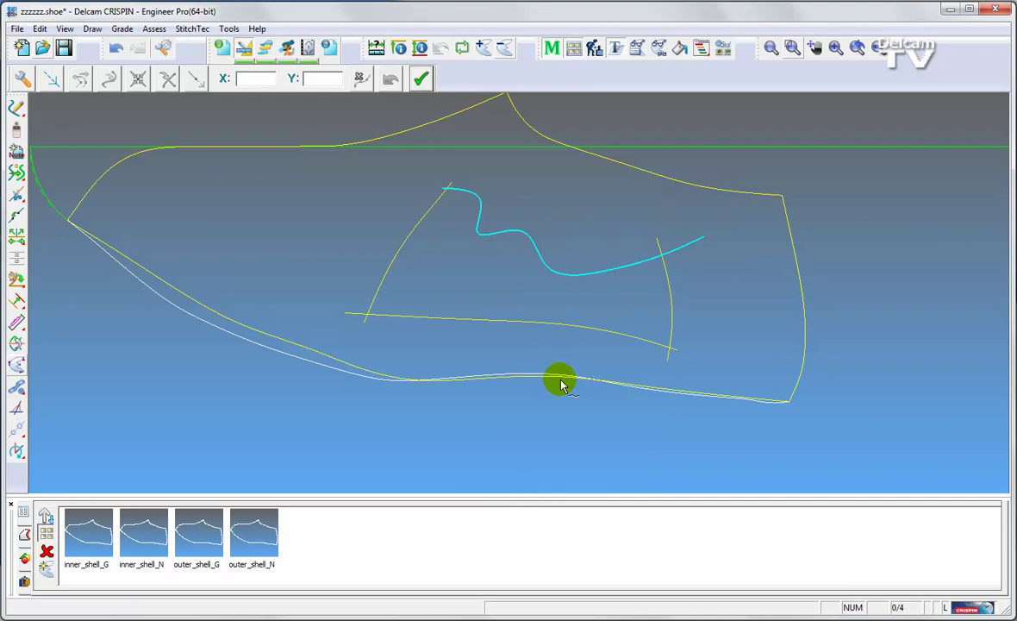
Reshape the lower style-line into a wave by moving its three inner points, and update it in 3D.
left_click(480, 287)
left_click(499, 322)
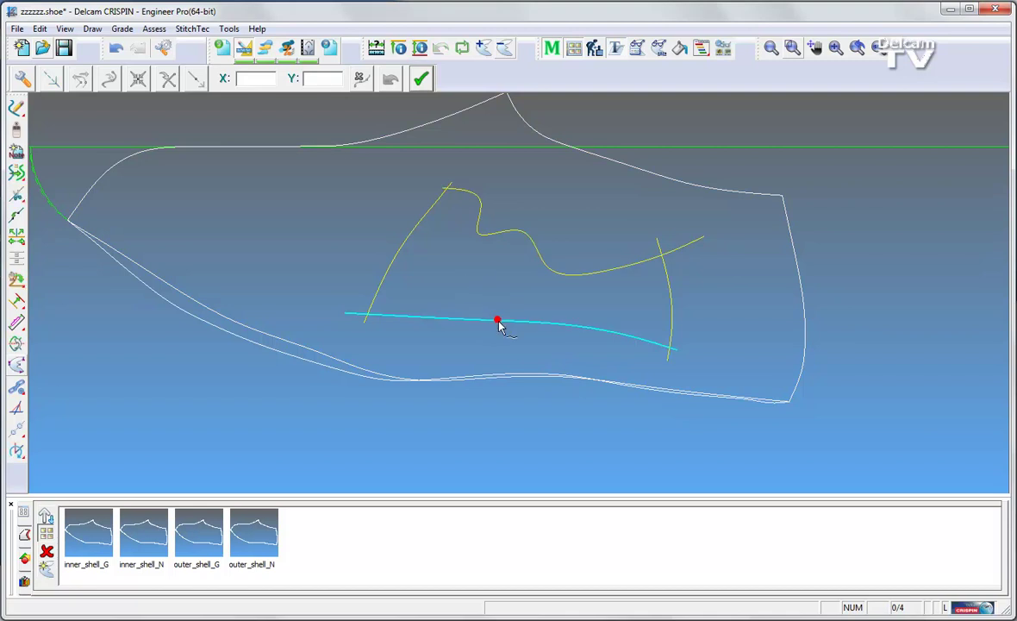
left_click(499, 322)
left_click(497, 320)
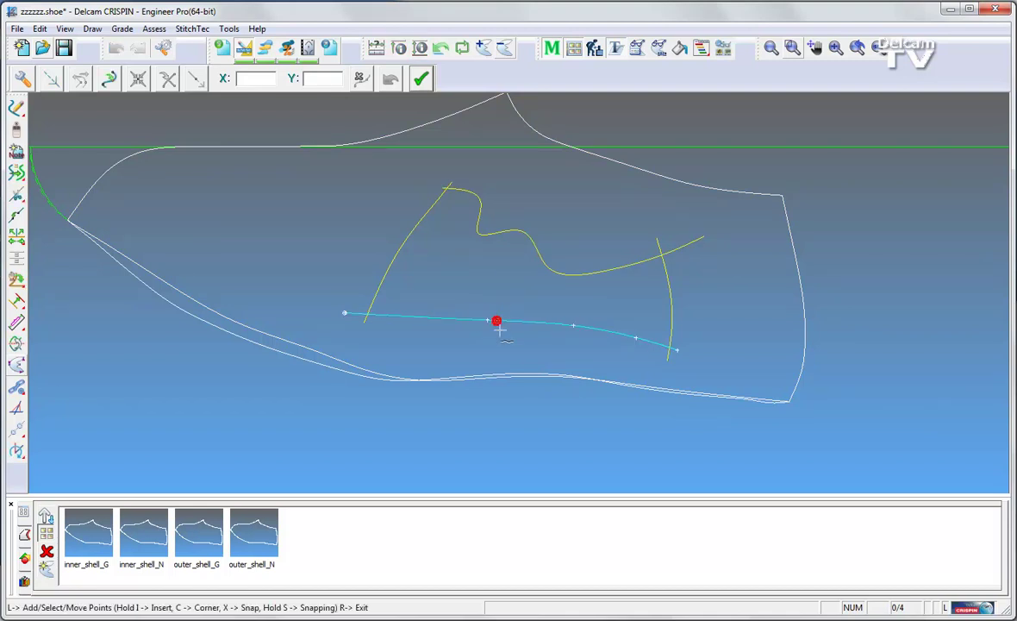
left_click_drag(488, 320, 452, 290)
left_click_drag(573, 325, 489, 332)
left_click_drag(637, 337, 562, 333)
key("r")
right_click(556, 344)
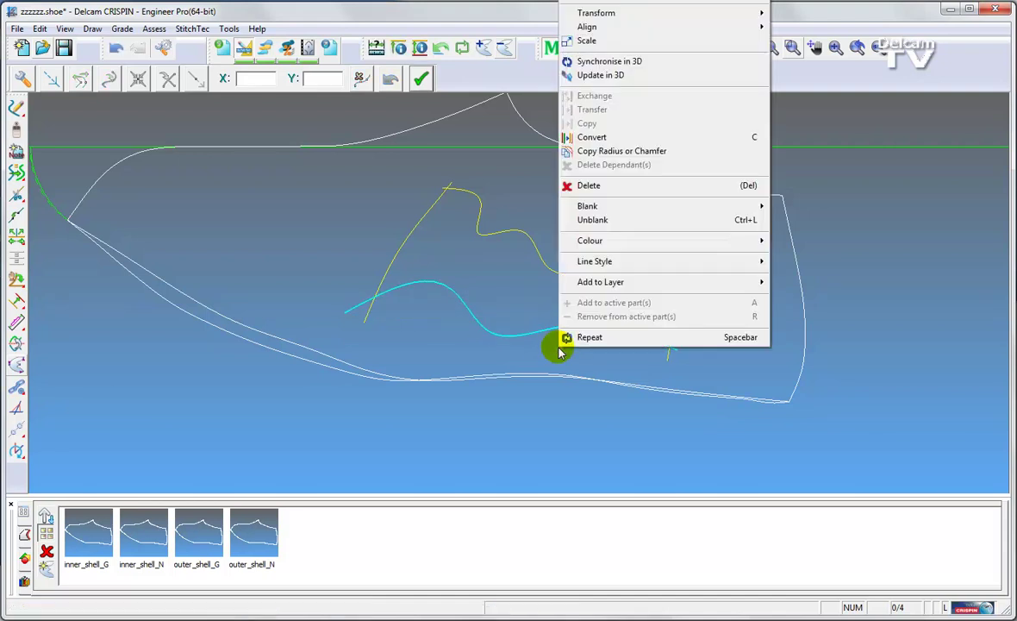
left_click(600, 75)
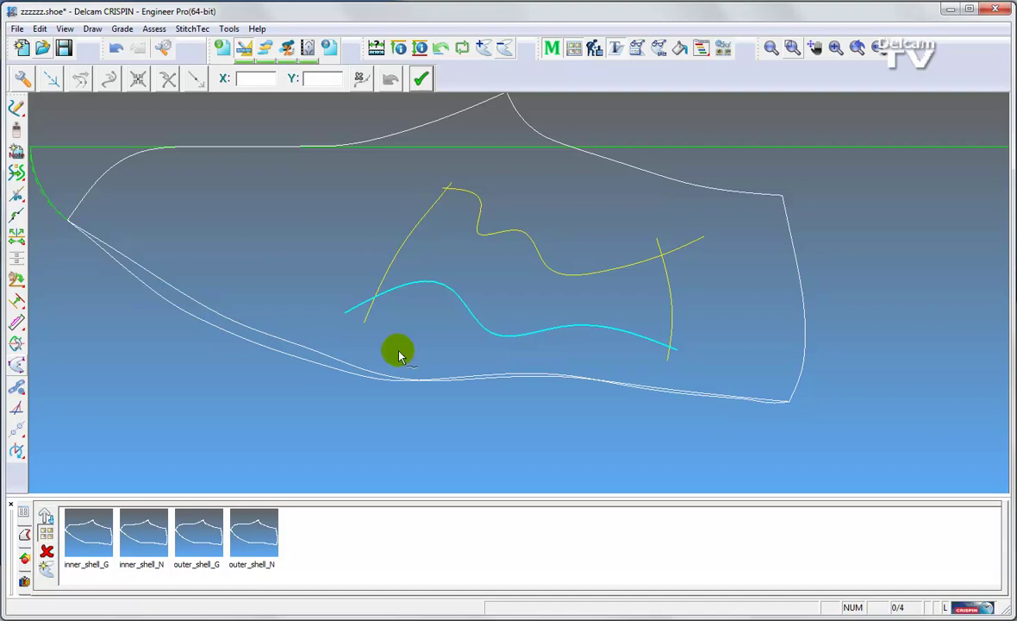
Save the edited zzzzzz.shoe pattern and start a new file to release it.
left_click(64, 47)
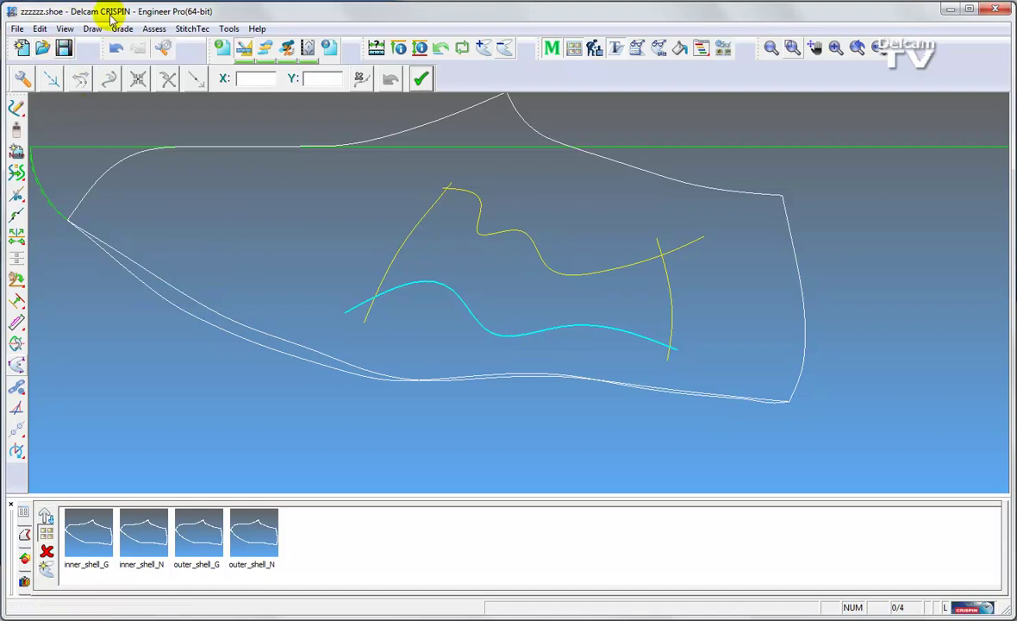
left_click(22, 48)
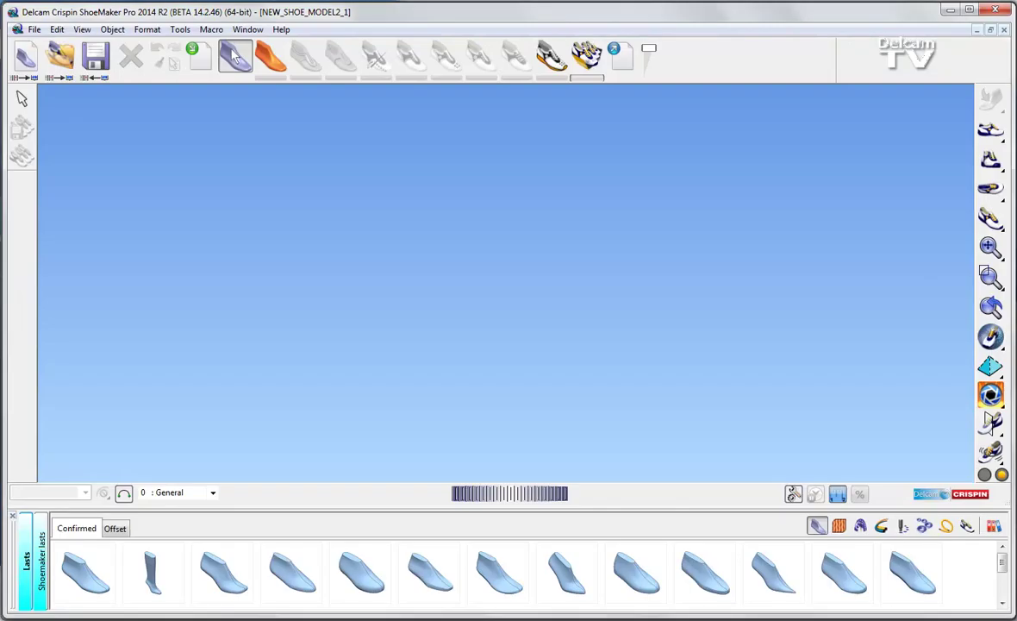
Switch to ShoeMaker, open zzzzzz.shoe from the Desktop and update the 3D design with the pattern changes made in Engineer.
left_click(61, 57)
left_click(413, 220)
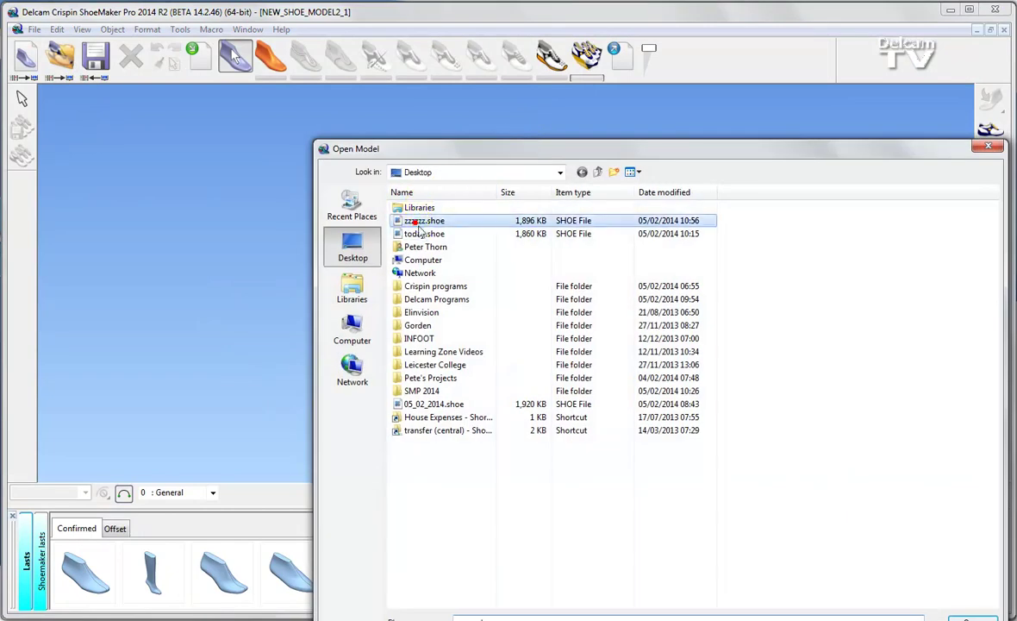
left_click(972, 618)
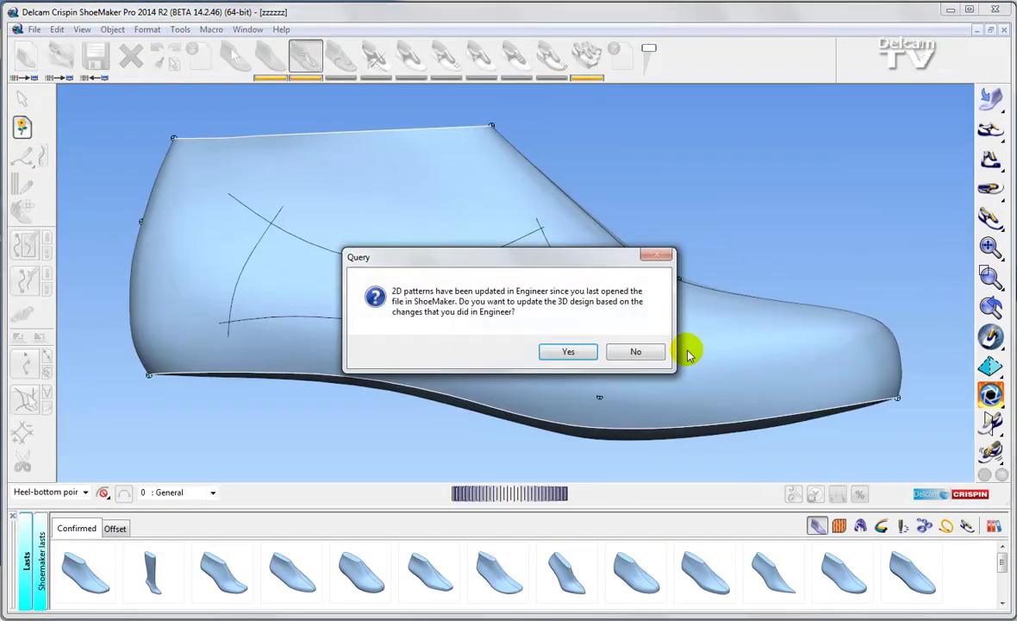
left_click(565, 352)
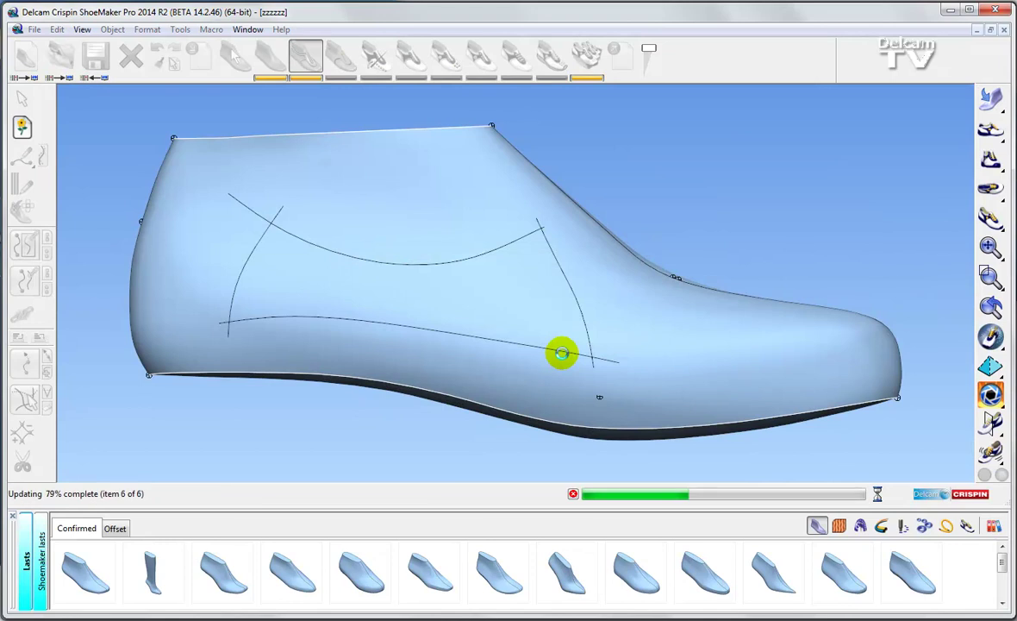